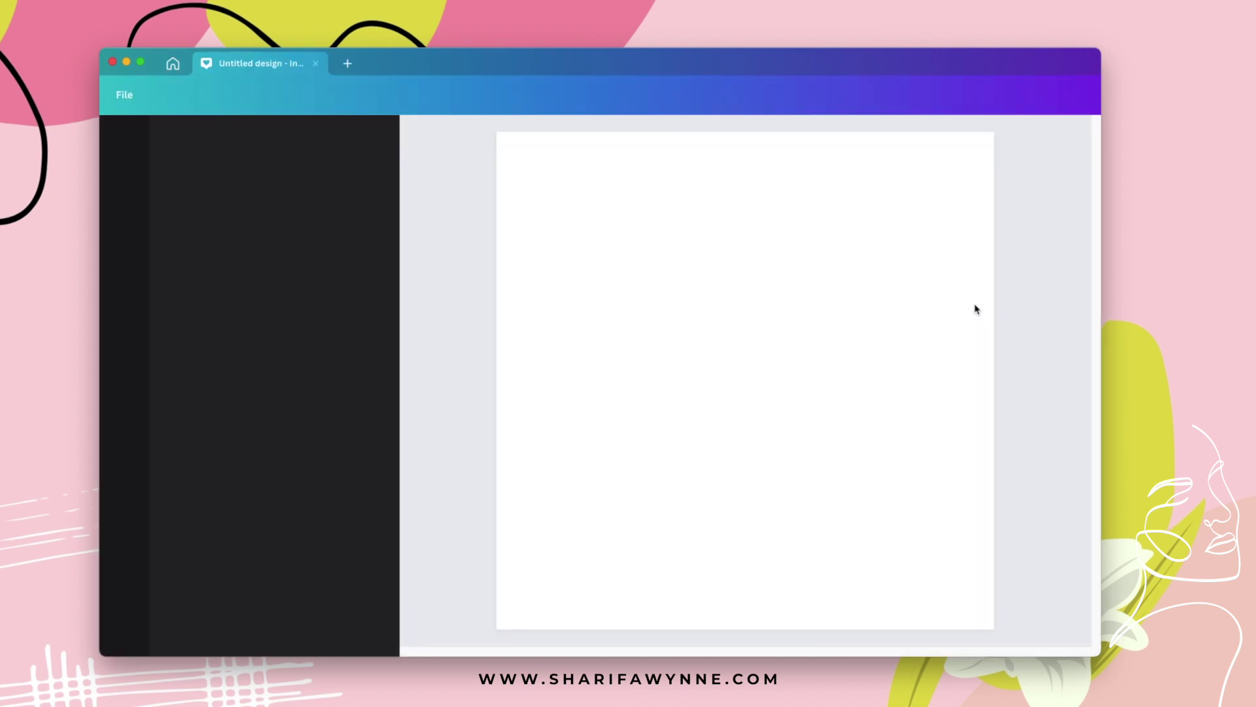
Open the drawing tools and set the marker's colour to the green brand colour
click(418, 388)
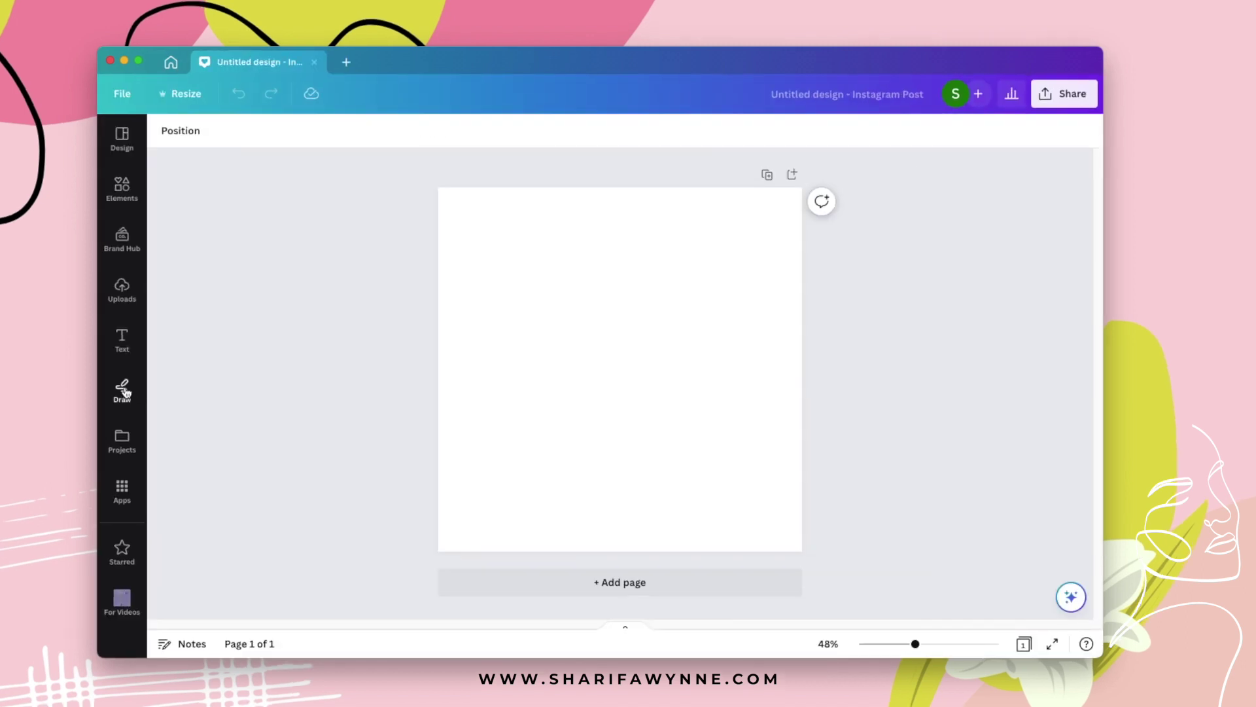
click(123, 387)
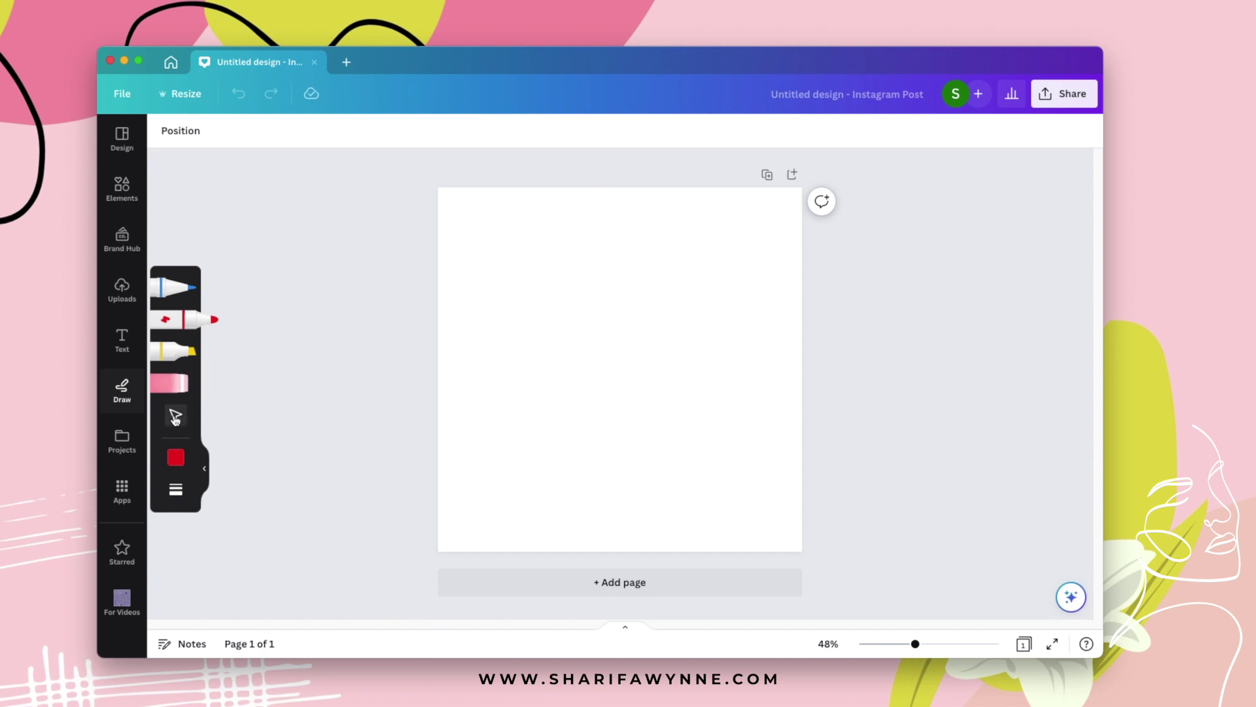
click(175, 458)
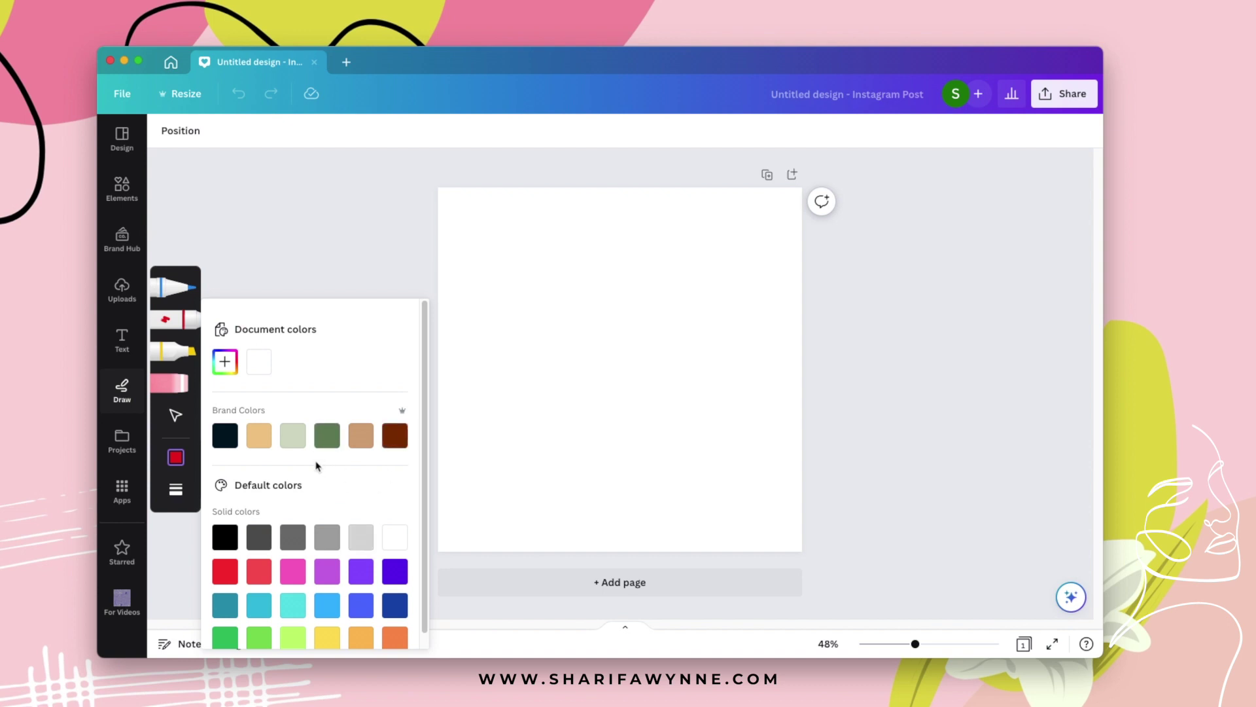
click(327, 435)
Give the green marker the thickest preset weight and adjust its weight value
click(172, 501)
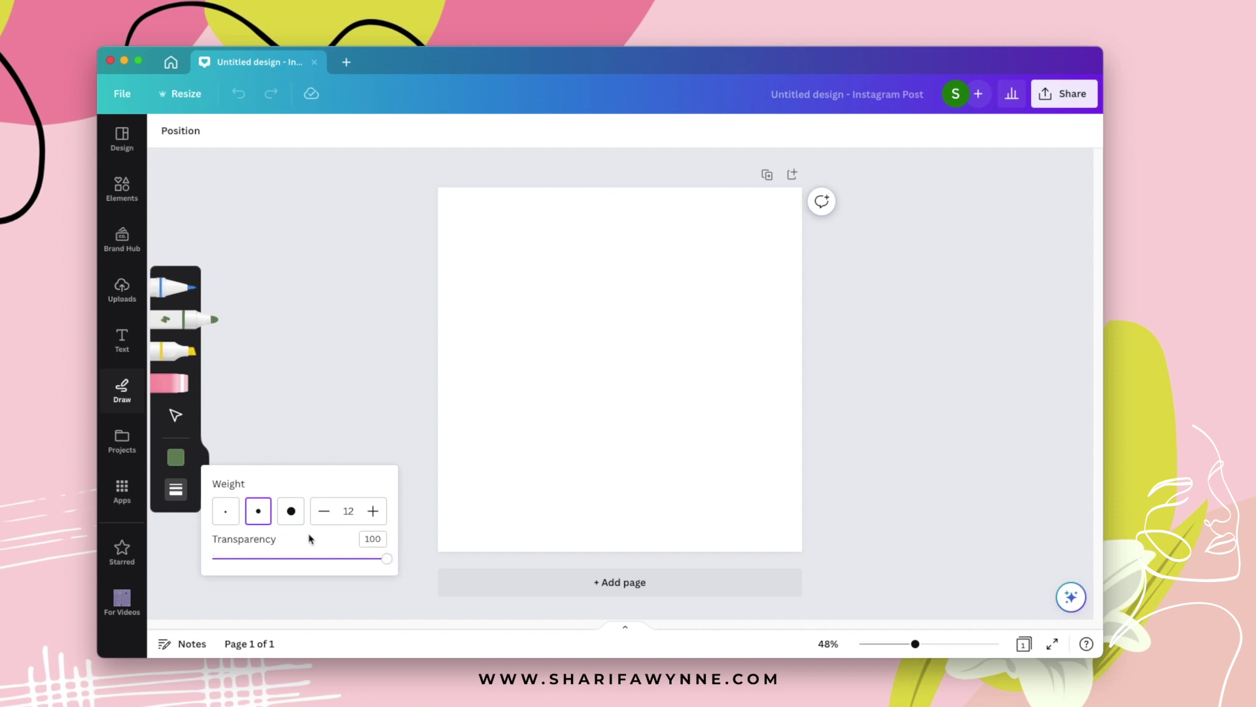
click(175, 489)
click(175, 489)
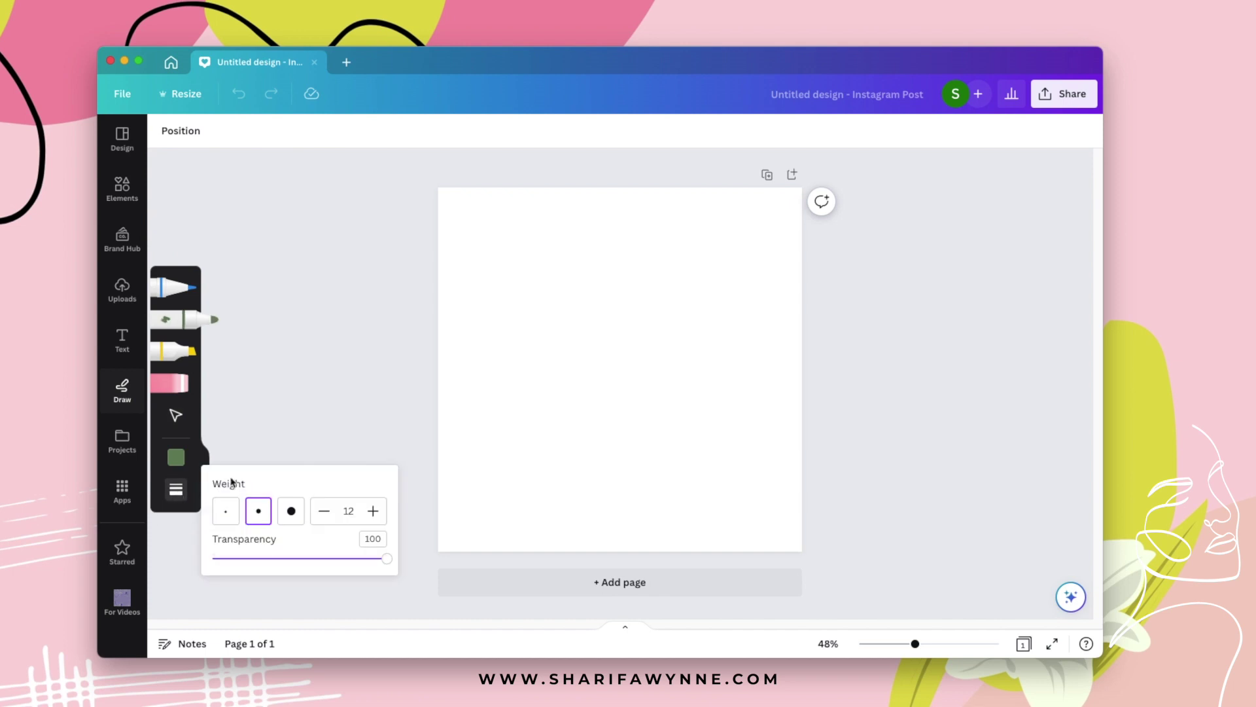
click(291, 517)
click(338, 510)
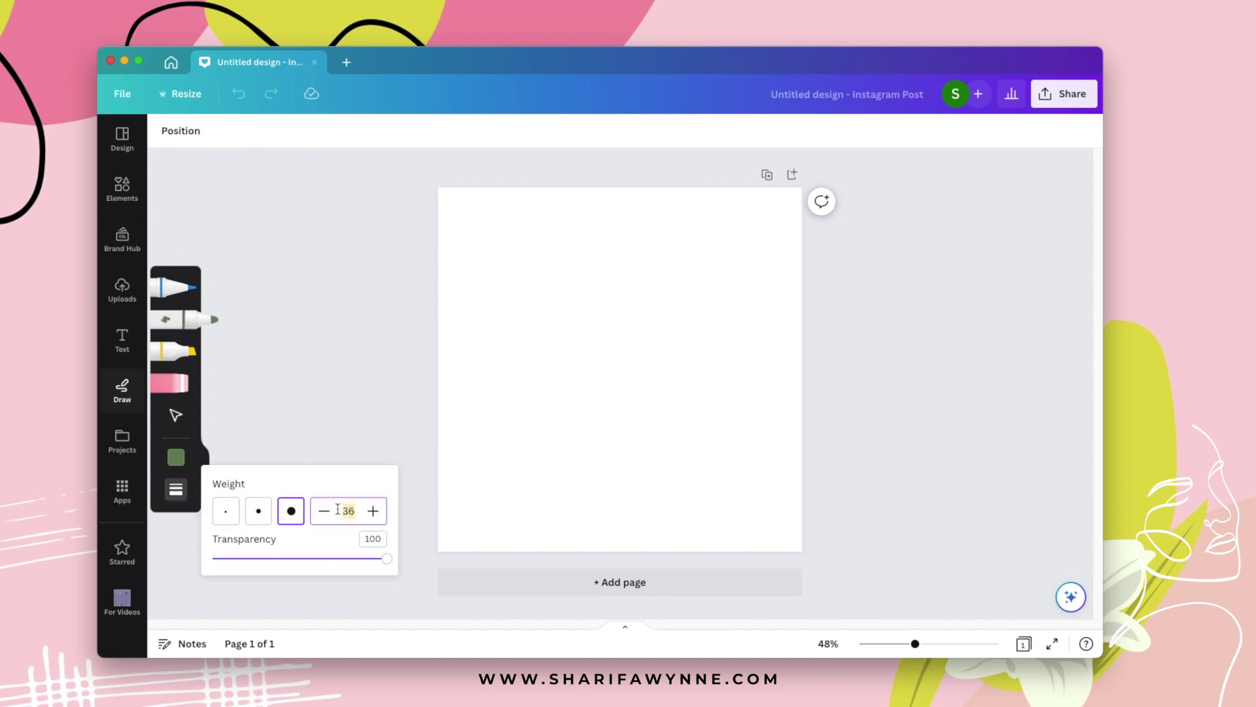
text(0)
Draw two overlapping thick green rings with the marker and a thin blue pen oval around them
mouse_move(653, 322)
mouse_down()
mouse_move(522, 336)
mouse_move(590, 421)
mouse_move(694, 401)
mouse_move(689, 336)
mouse_move(661, 323)
mouse_up()
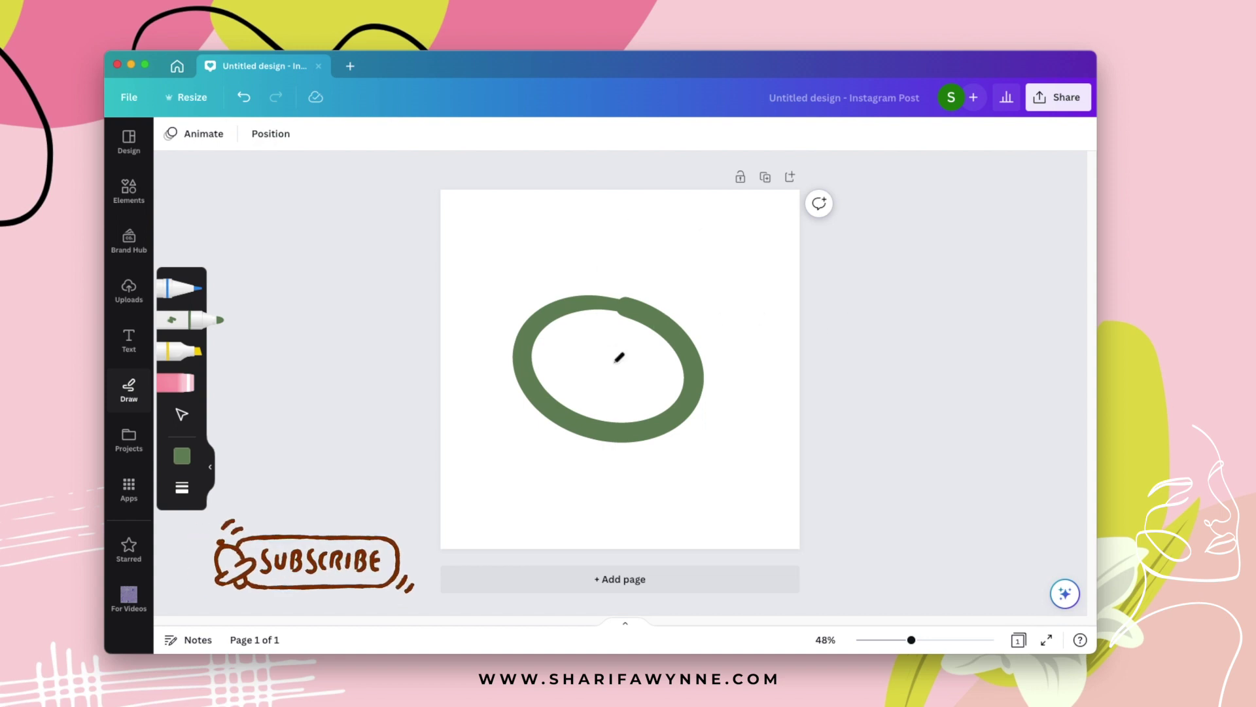
mouse_move(604, 359)
mouse_down()
mouse_move(563, 308)
mouse_move(563, 247)
mouse_move(633, 235)
mouse_move(680, 264)
mouse_move(685, 309)
mouse_move(671, 340)
mouse_move(607, 357)
mouse_up()
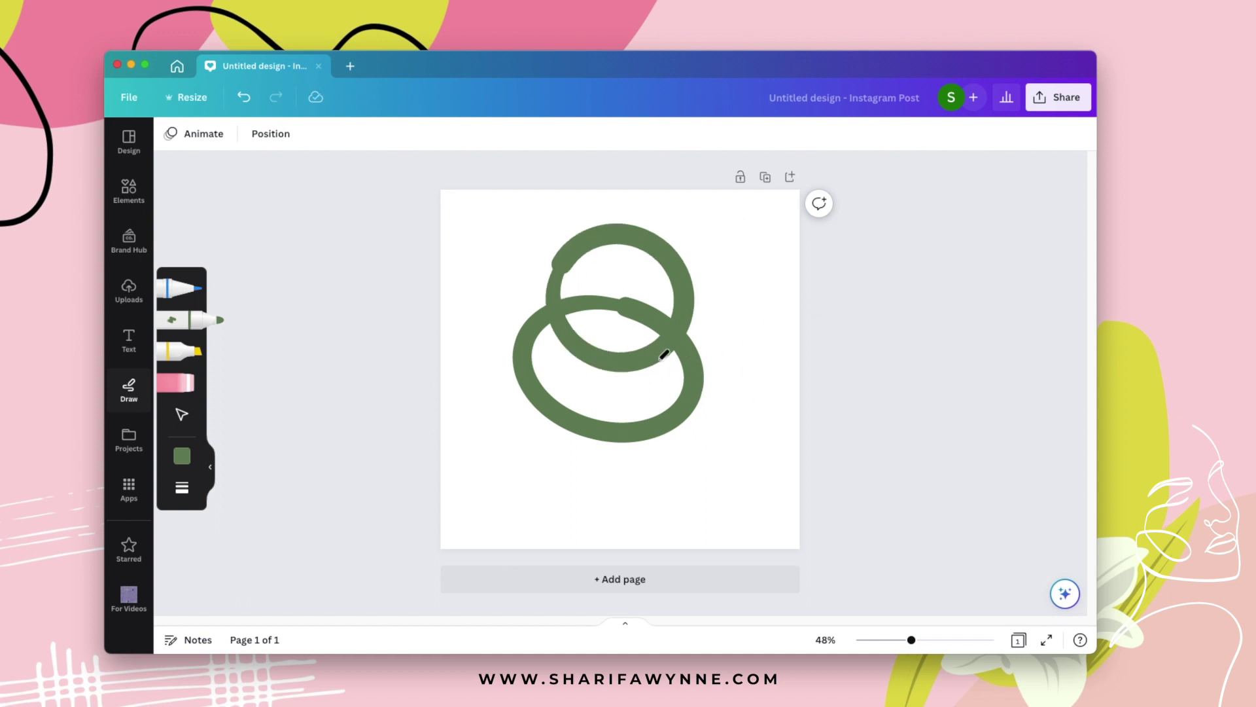
click(177, 287)
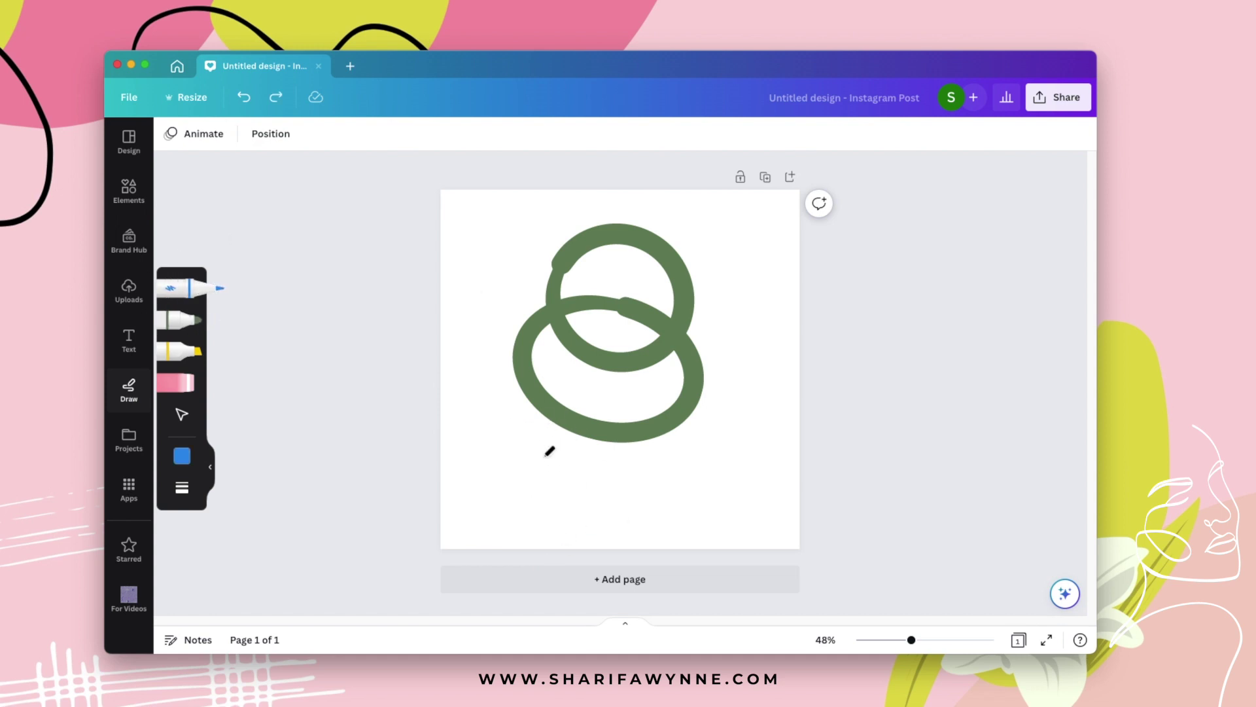
mouse_move(548, 435)
mouse_down()
mouse_move(707, 449)
mouse_move(758, 389)
mouse_move(724, 297)
mouse_move(597, 245)
mouse_move(518, 258)
mouse_move(512, 387)
mouse_up()
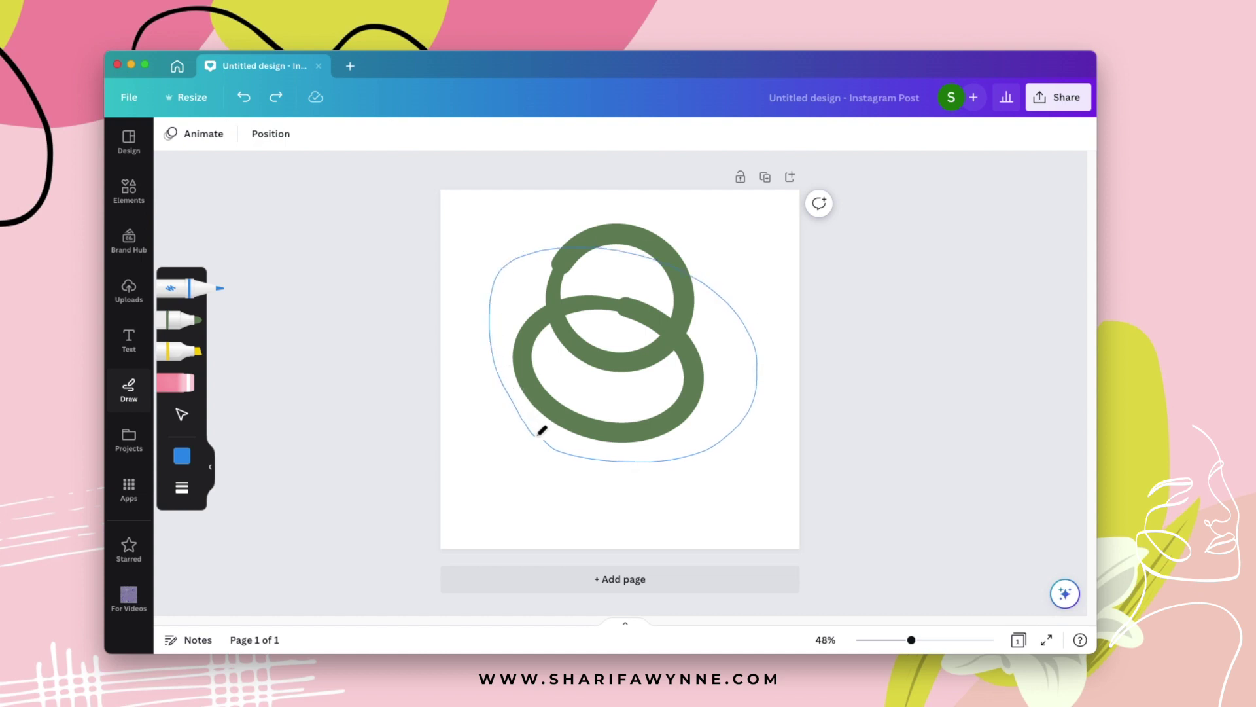
drag(551, 436, 552, 436)
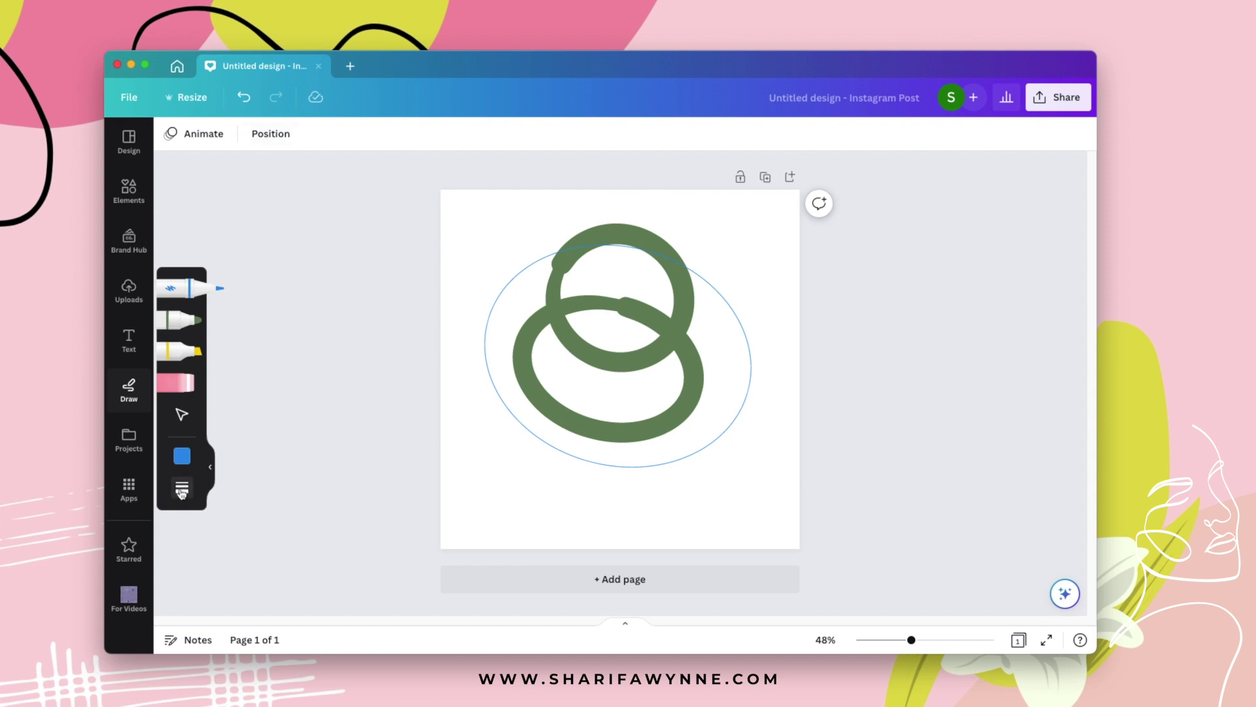
Change the pen colour to the dark navy brand colour and place a small dot below the rings
click(182, 458)
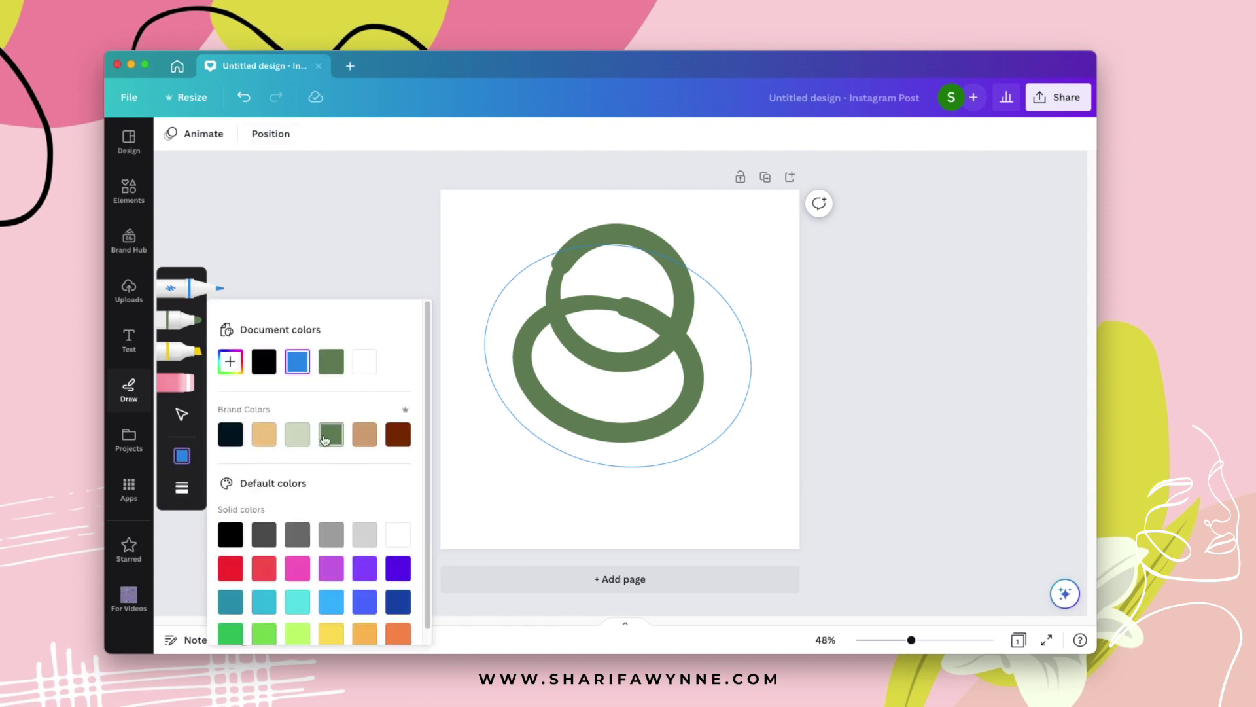
click(327, 440)
click(231, 435)
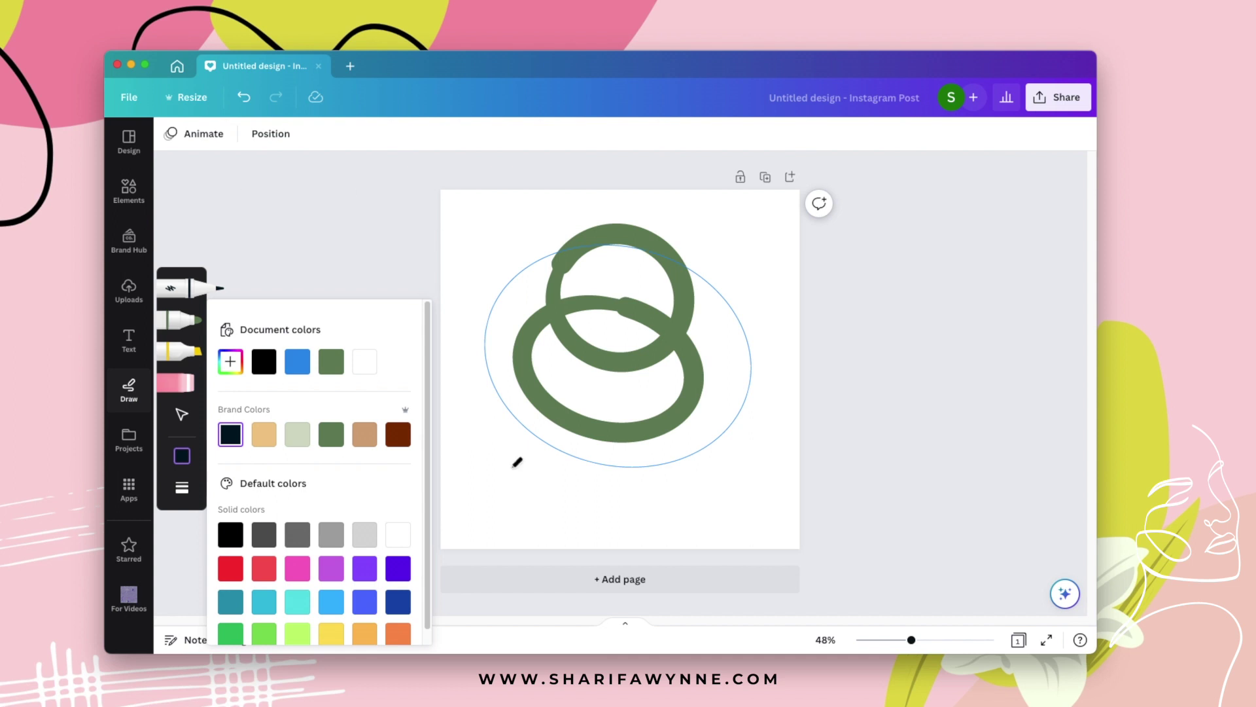
click(517, 462)
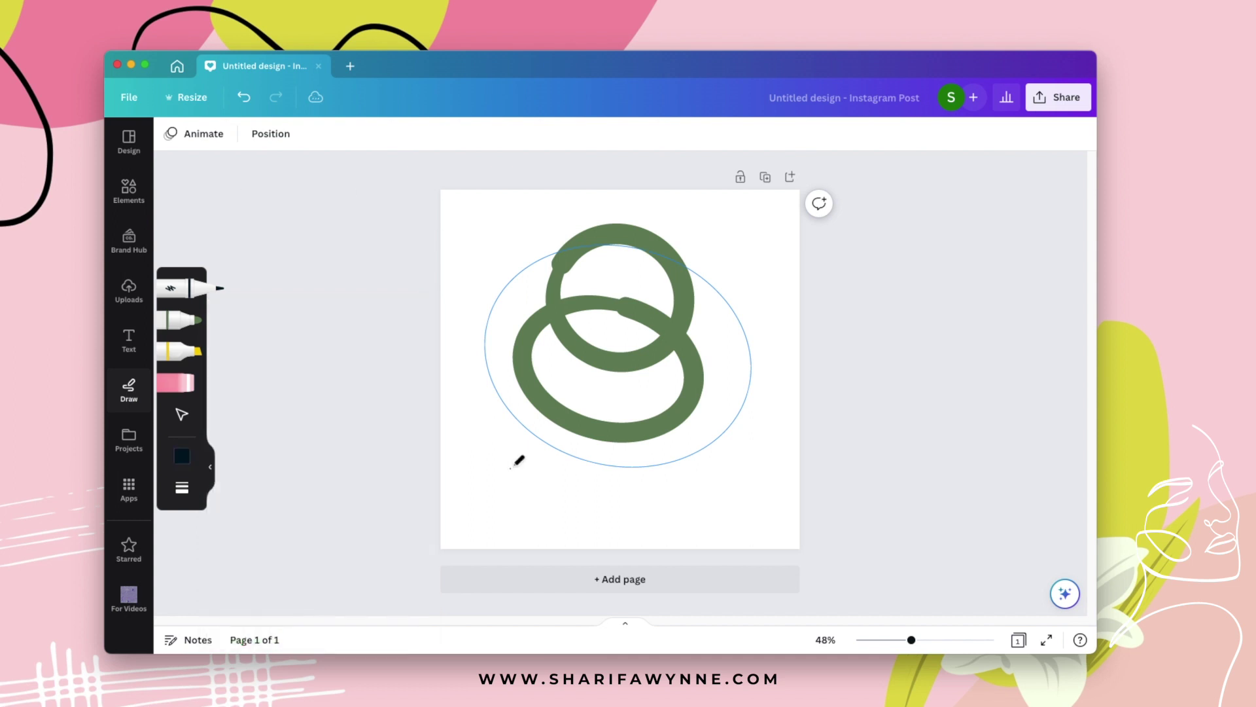
Select the thin blue oval and recolour it with the green brand colour
click(182, 415)
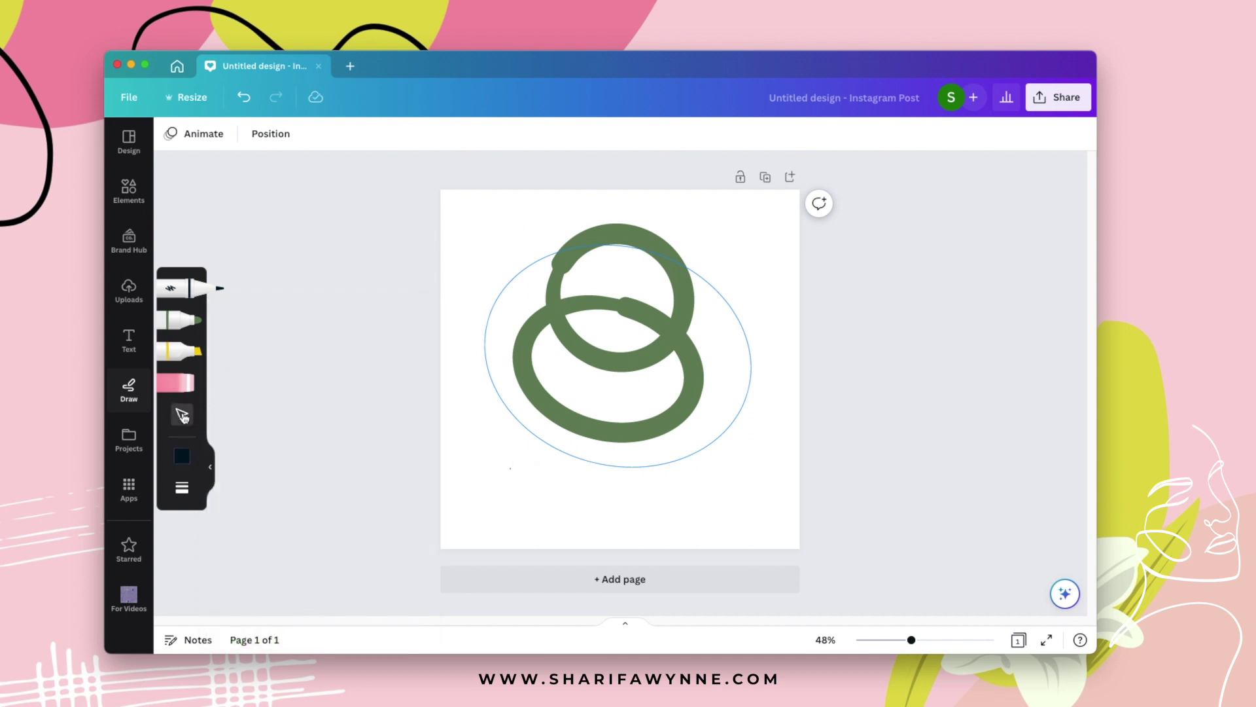
click(596, 466)
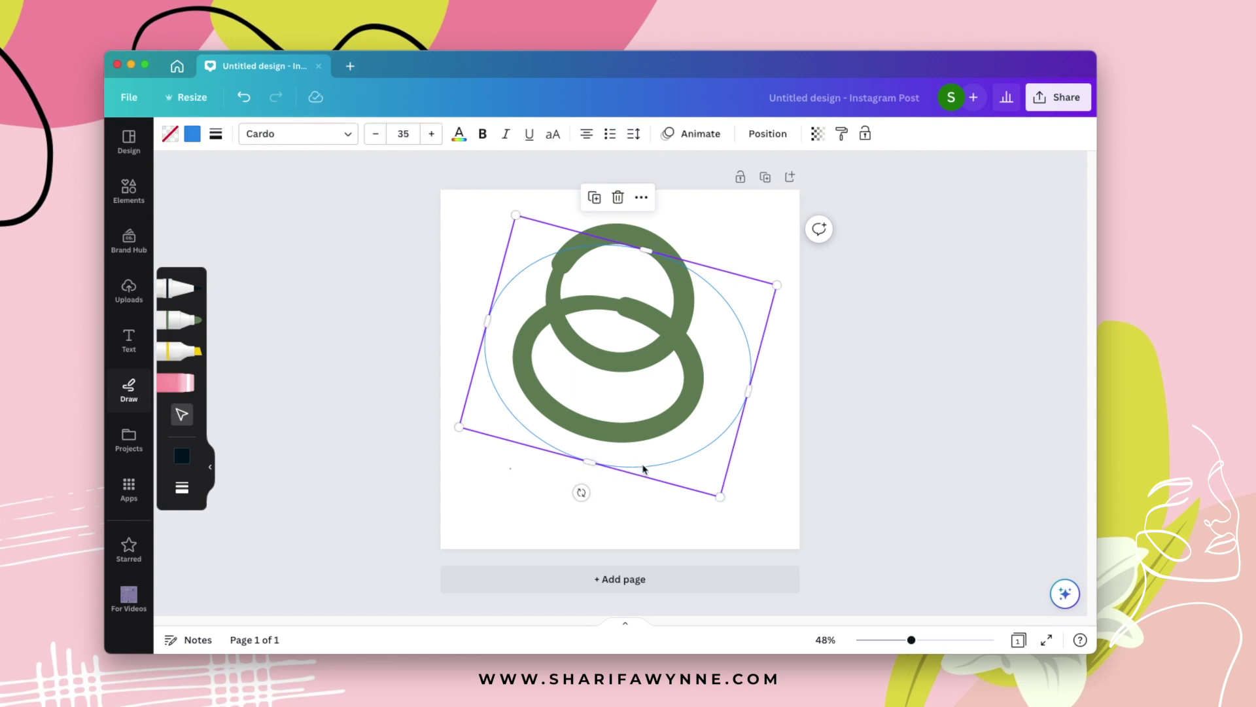
click(190, 134)
click(297, 367)
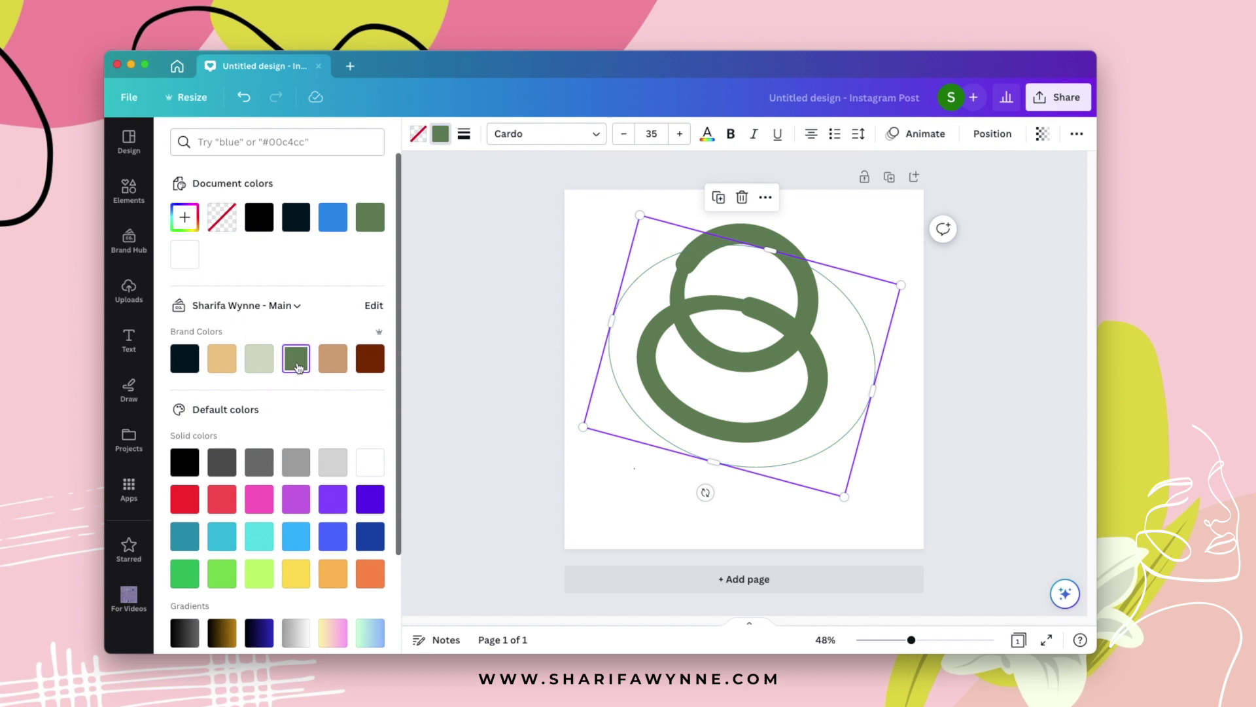
Give the oval a solid border with a weight of 9, keeping corner rounding at 0
click(465, 135)
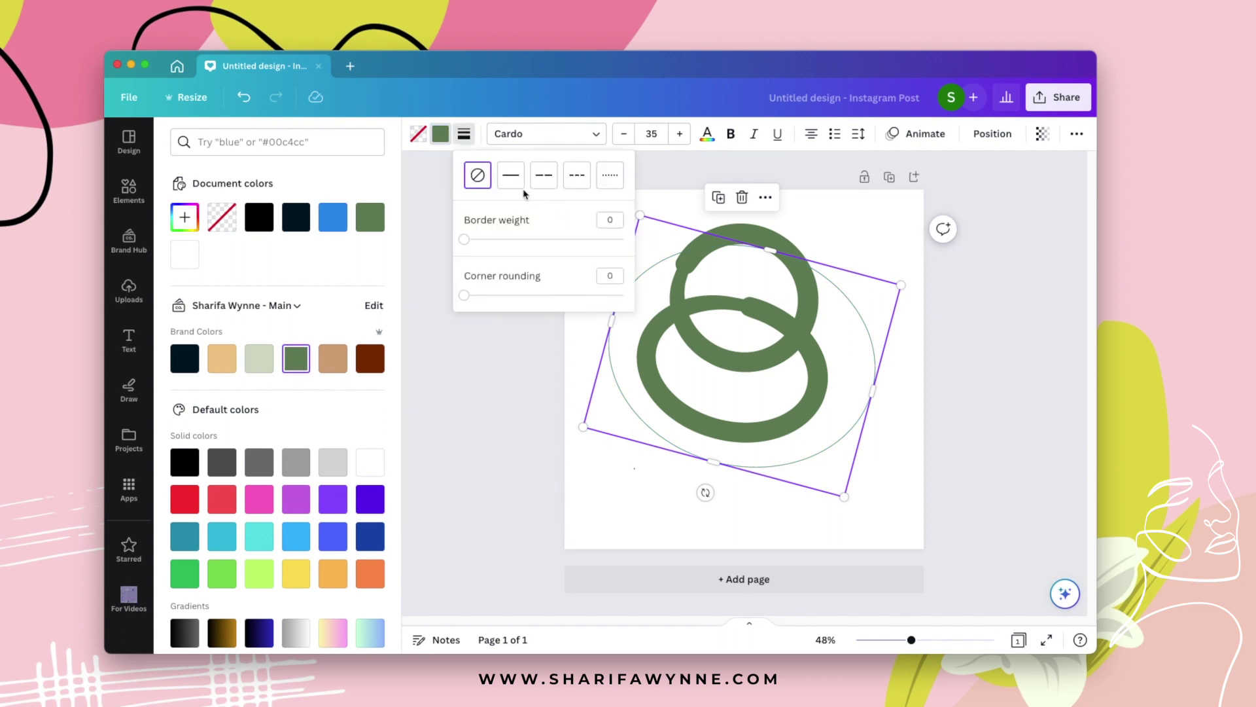
click(512, 175)
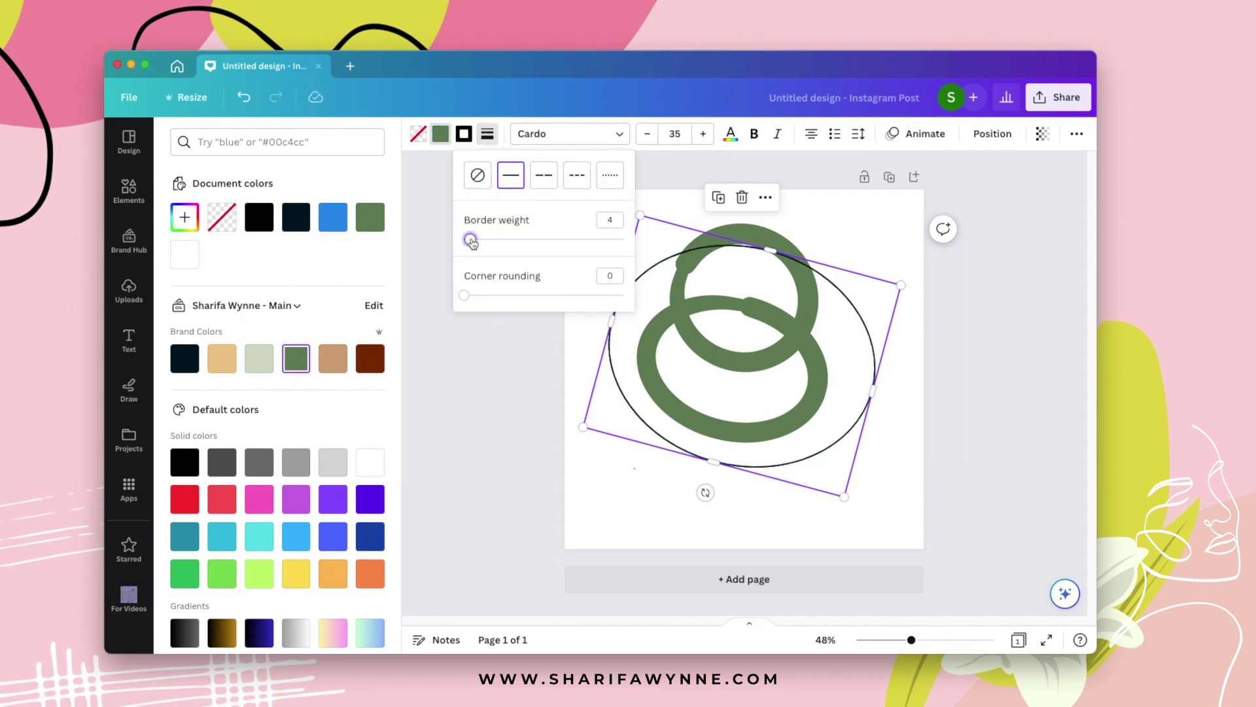
mouse_move(471, 241)
mouse_down()
mouse_move(499, 241)
mouse_move(479, 242)
mouse_up()
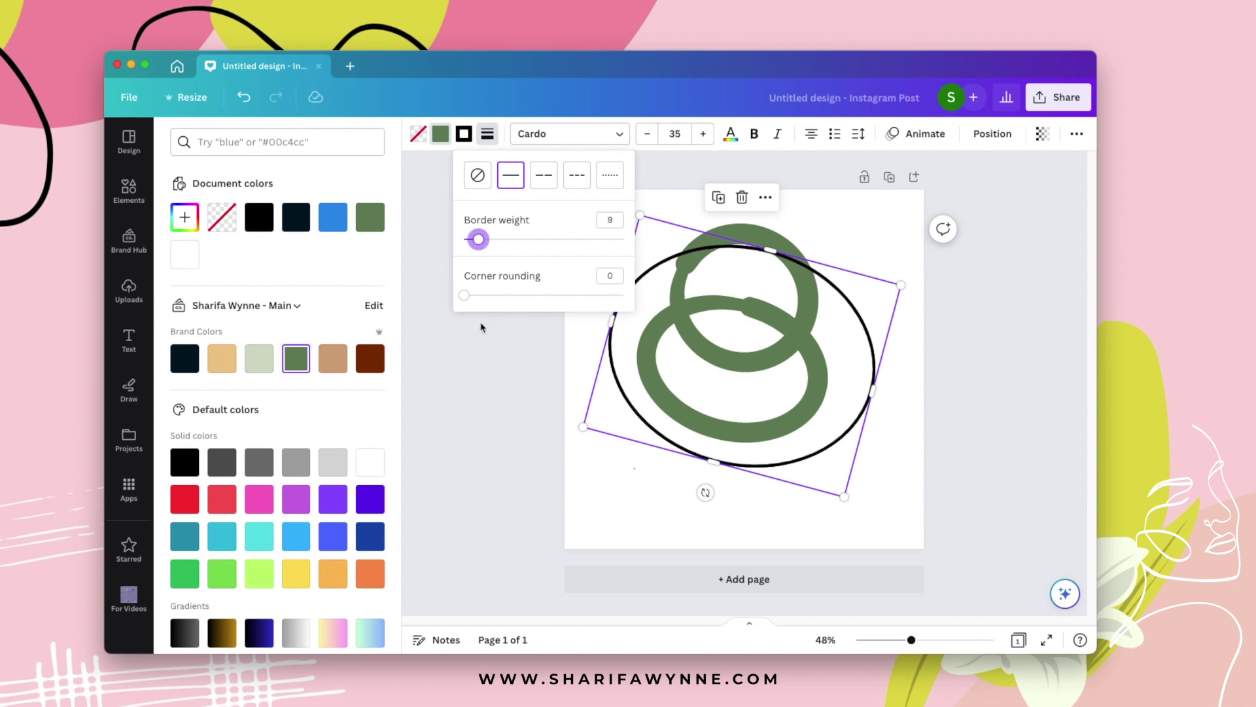
mouse_move(464, 295)
mouse_down()
mouse_move(485, 296)
mouse_move(465, 296)
mouse_up()
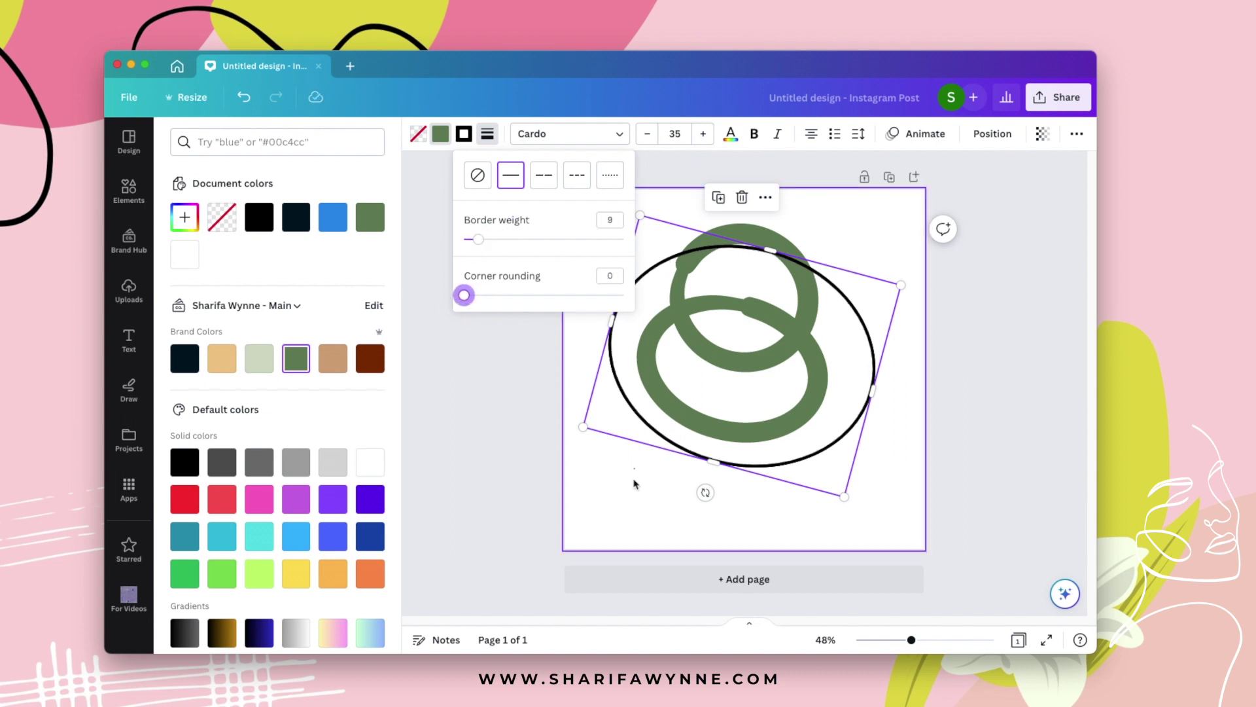
Reposition the outlined oval around the two green rings
click(632, 511)
drag(779, 462, 819, 491)
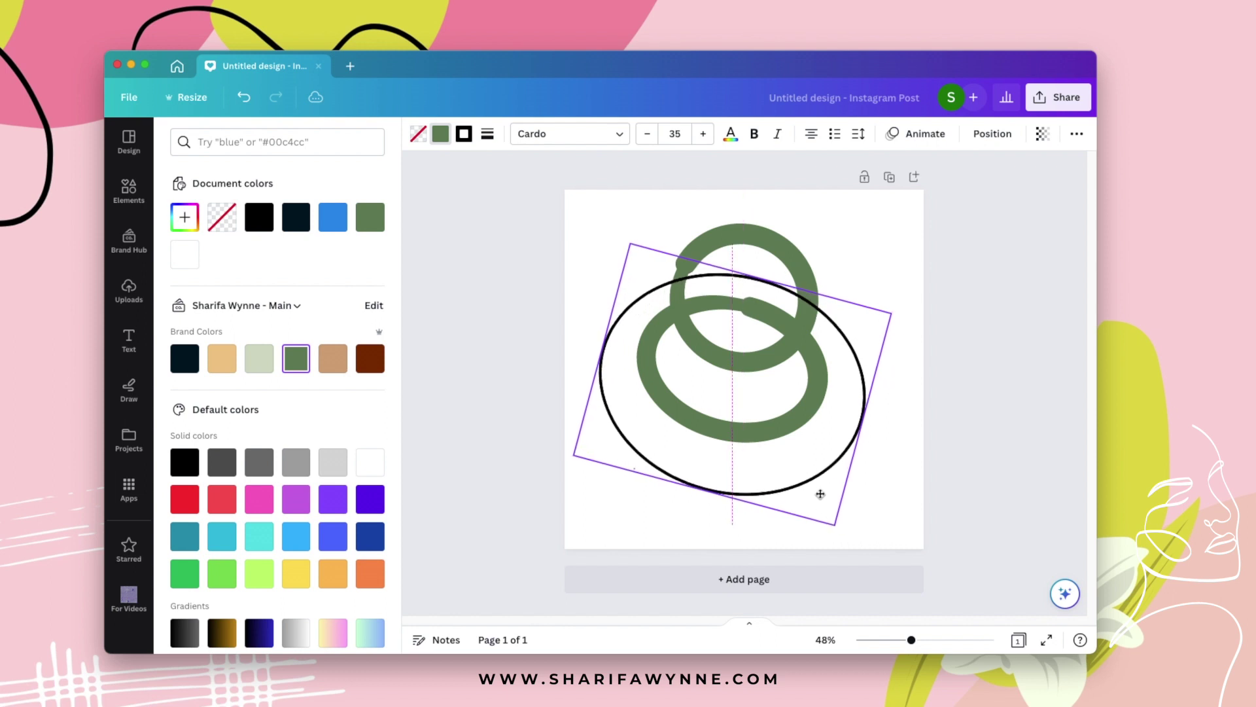
click(129, 391)
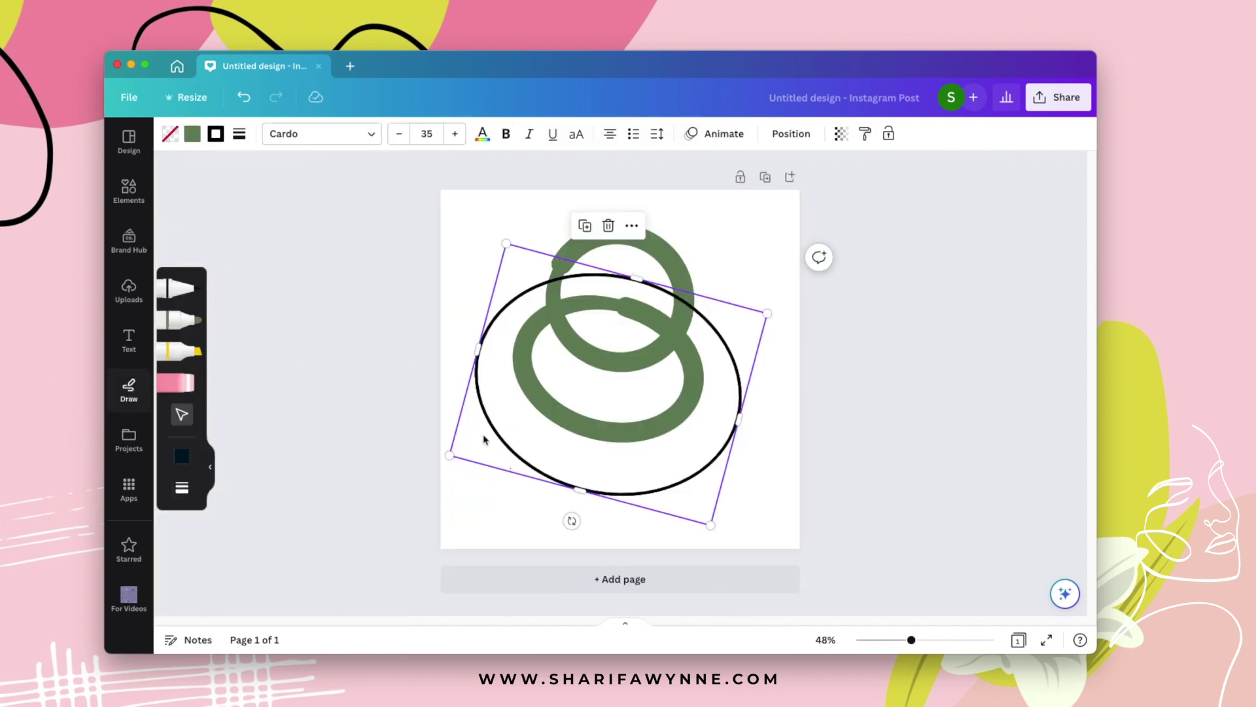
drag(703, 472, 711, 458)
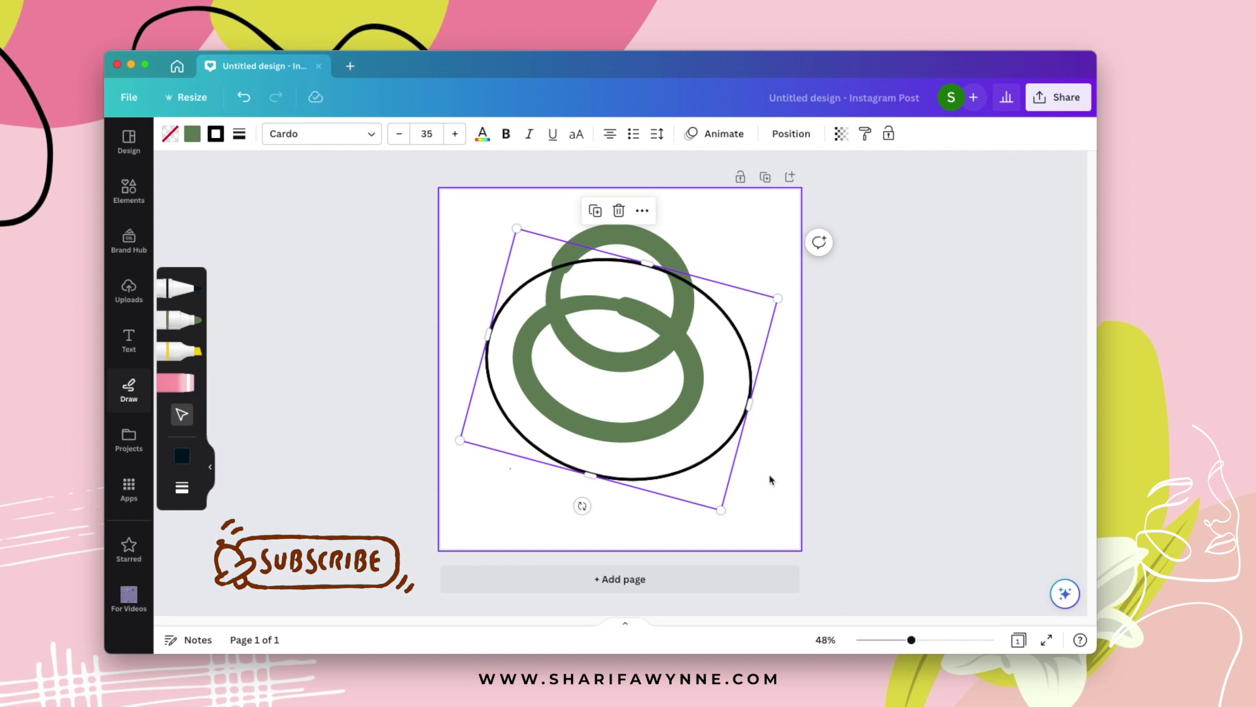
Select the rings and the oval together, scale them down slightly and reposition them on the page
click(724, 440)
click(723, 449)
mouse_move(722, 450)
mouse_down()
mouse_move(542, 343)
mouse_move(519, 303)
mouse_move(824, 414)
mouse_move(898, 336)
mouse_move(775, 546)
mouse_move(653, 527)
mouse_move(308, 185)
mouse_move(827, 390)
mouse_move(747, 470)
mouse_move(732, 460)
mouse_up()
drag(751, 412, 748, 500)
drag(632, 354, 639, 365)
click(791, 205)
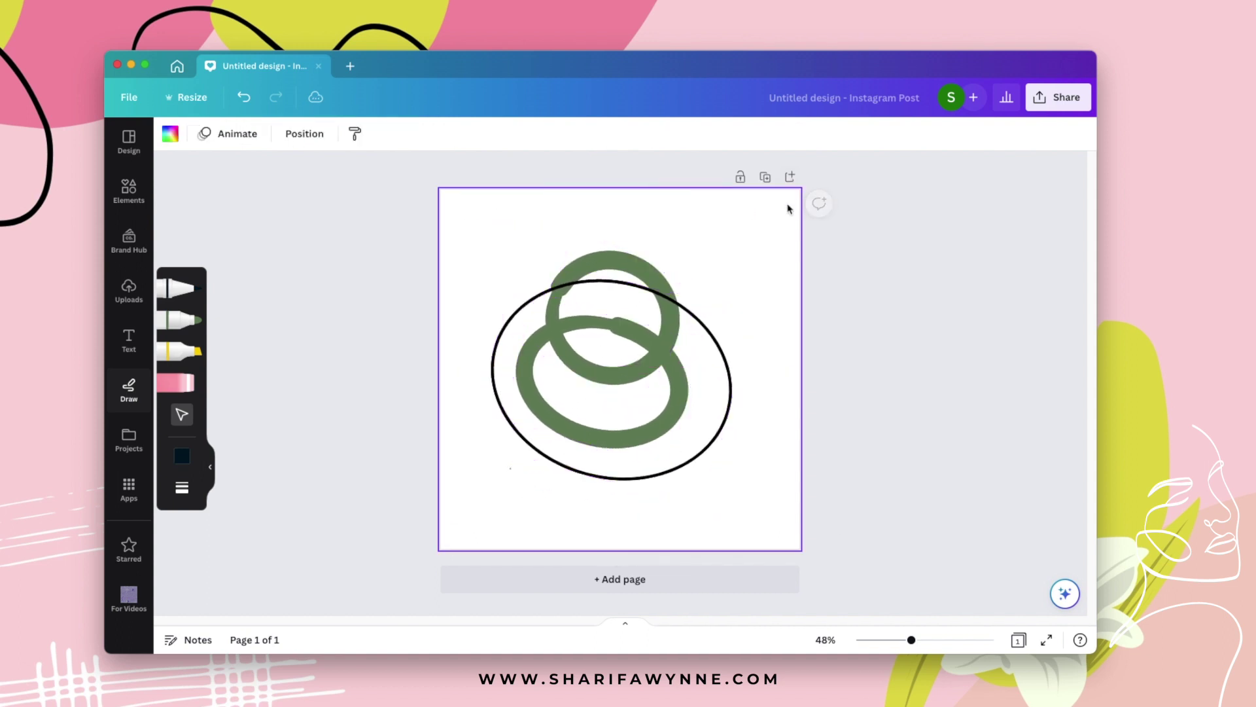
Search the elements for "funky background" and show all graphics
click(169, 133)
click(129, 190)
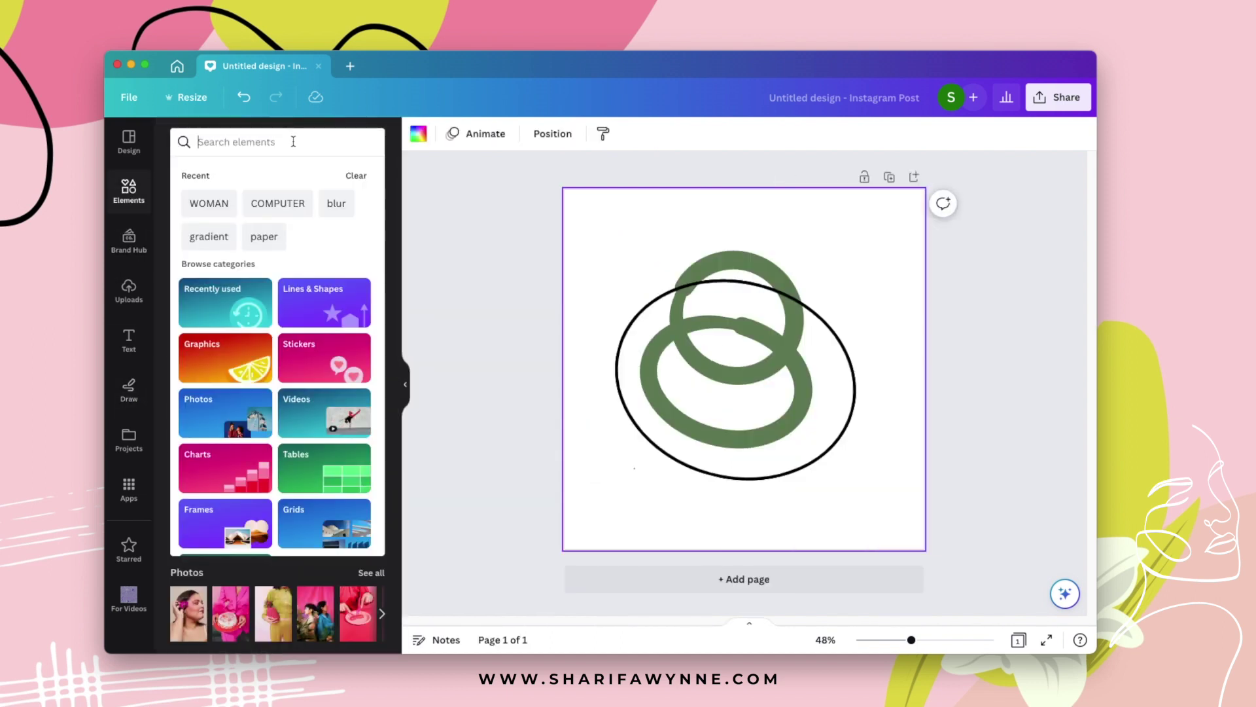
text(funky ba)
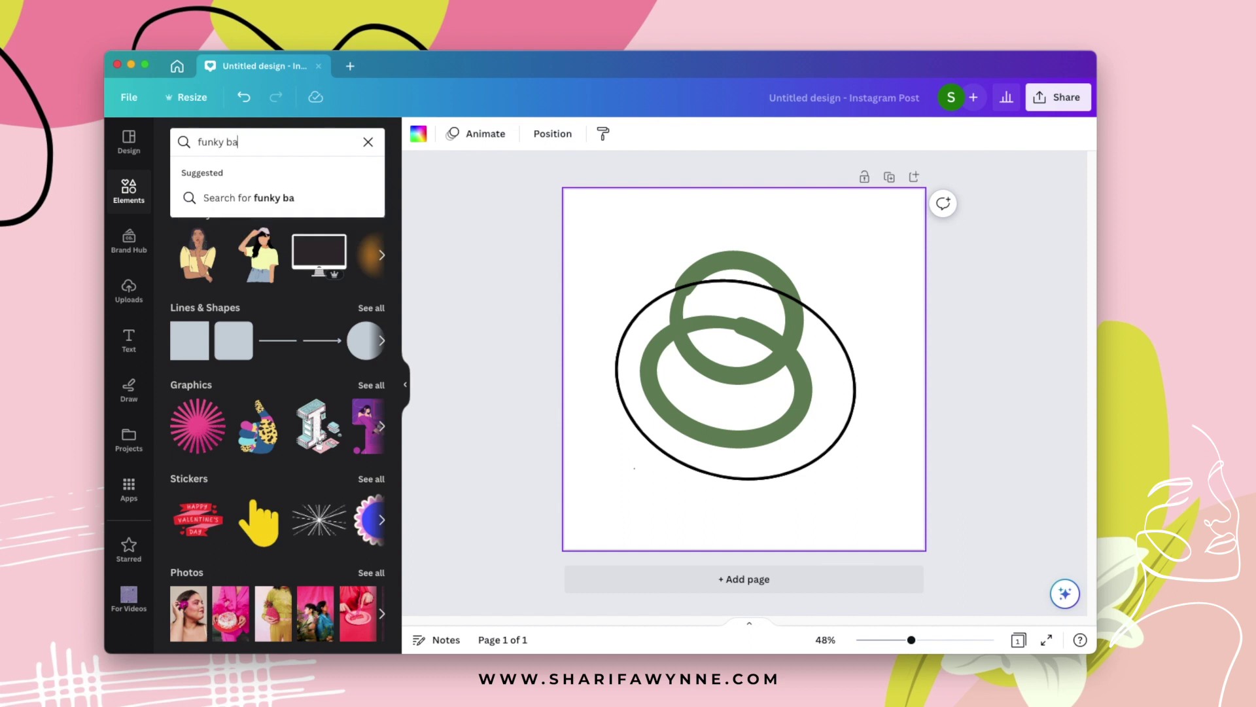
text(ckground)
key(Return)
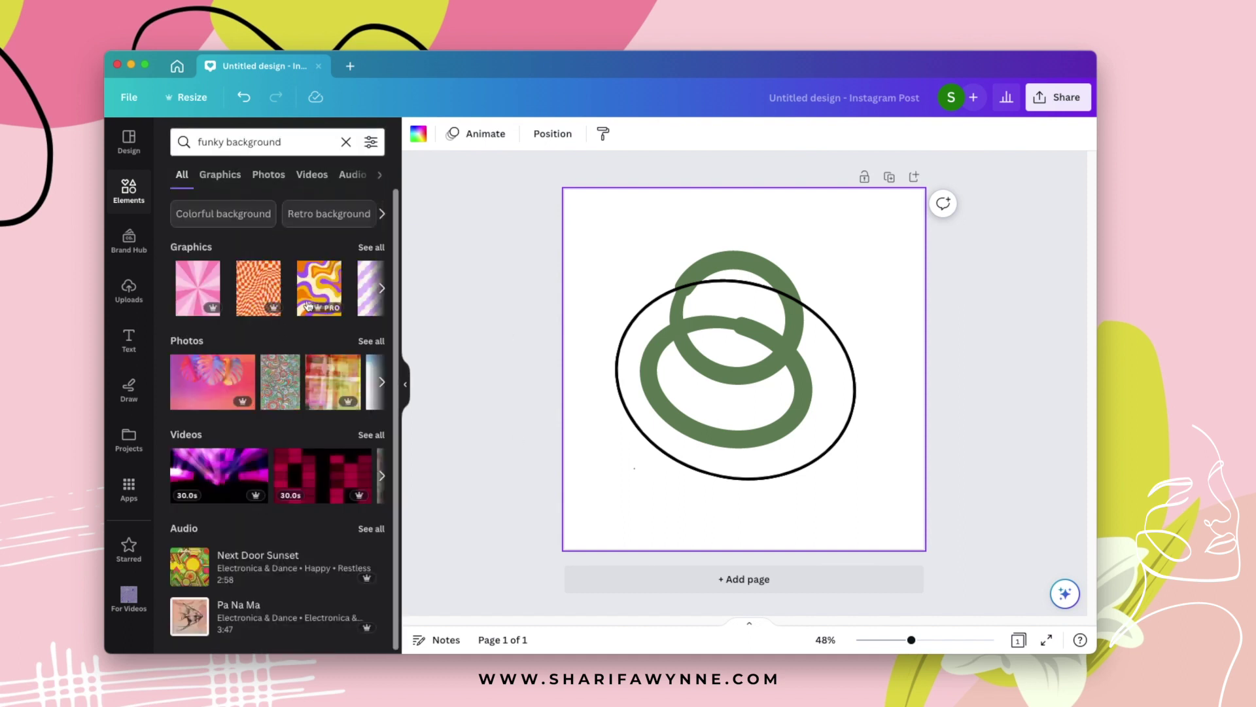
click(371, 247)
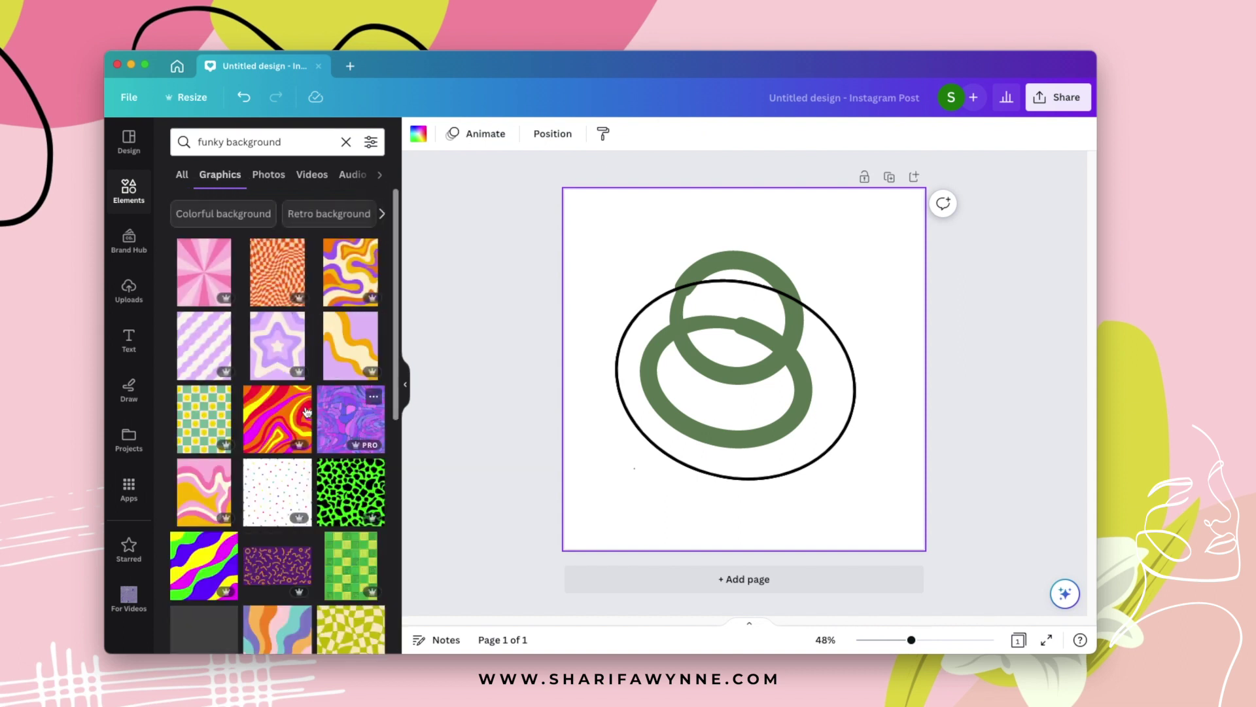
Add the lilac and cream wavy pattern to the page and enlarge it to cover the whole page
scroll(308, 519, down, 5)
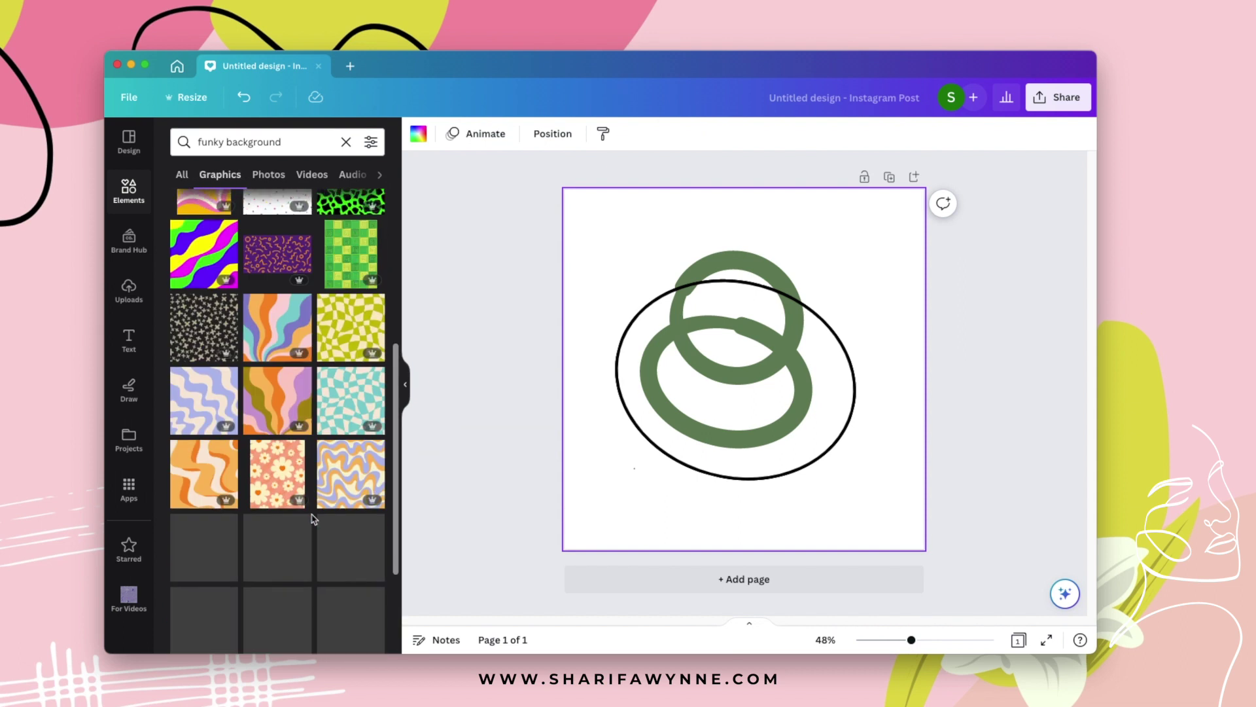
scroll(369, 497, down, 3)
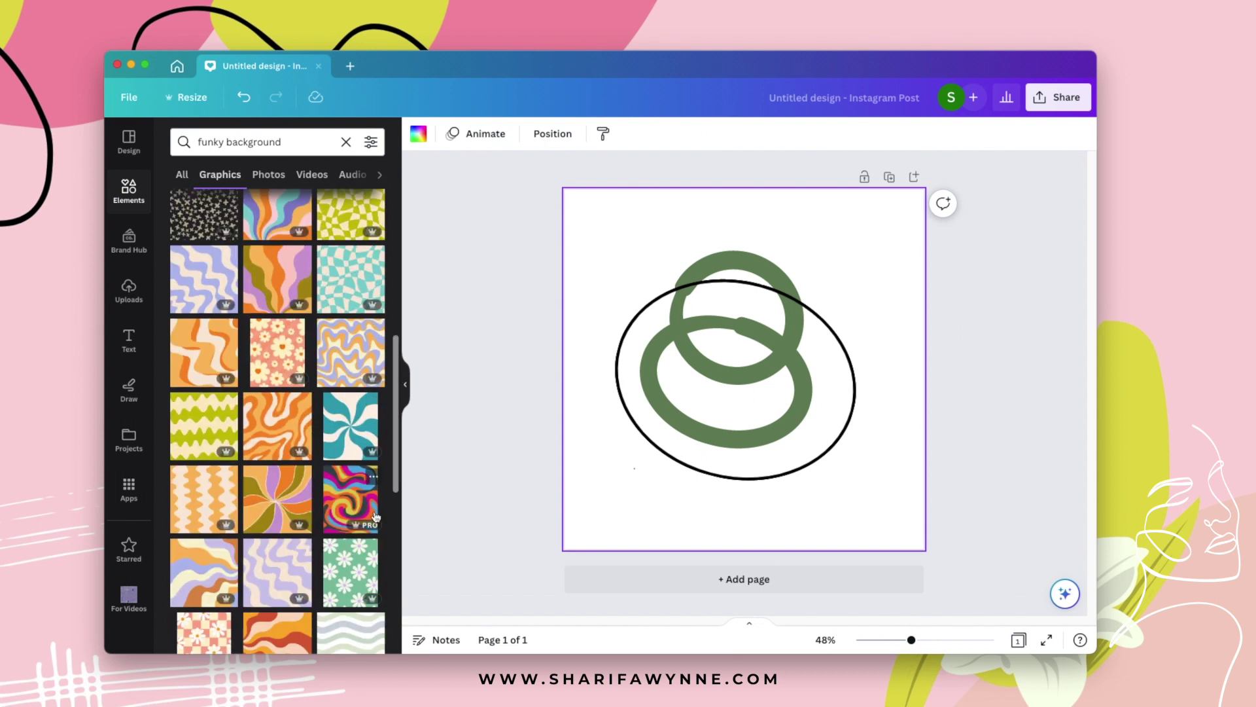
scroll(353, 478, down, 4)
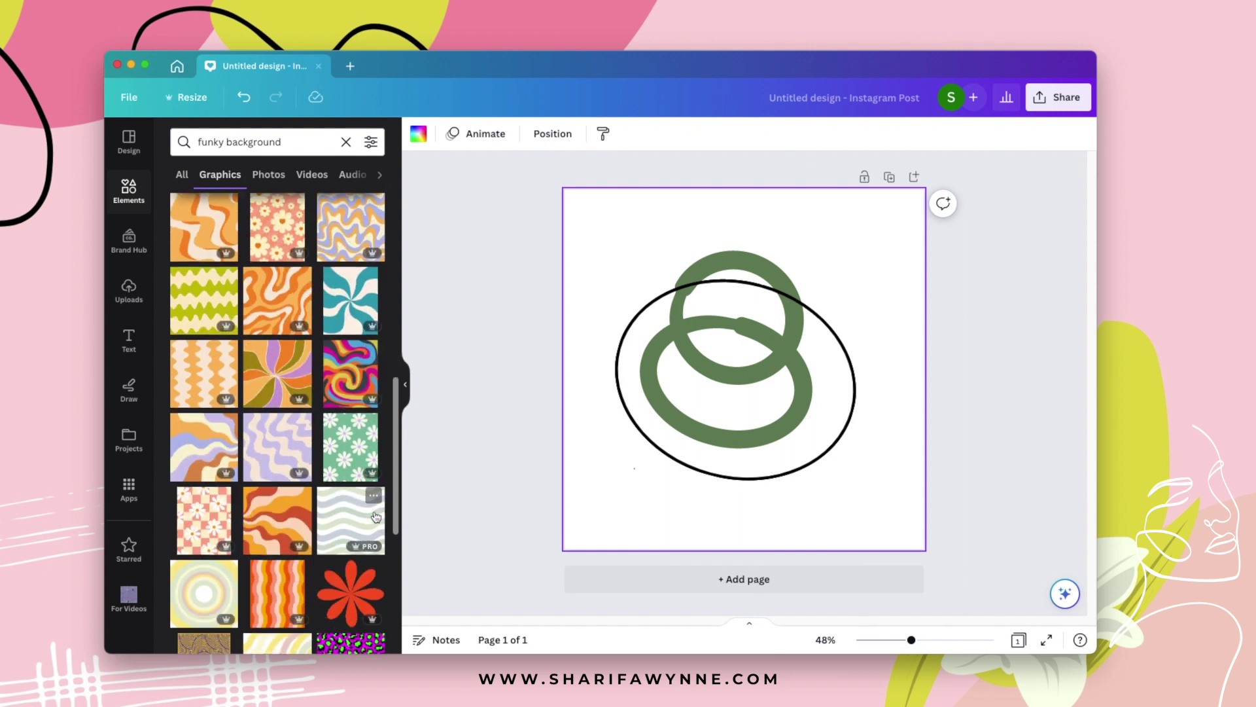
click(266, 410)
drag(779, 426, 728, 375)
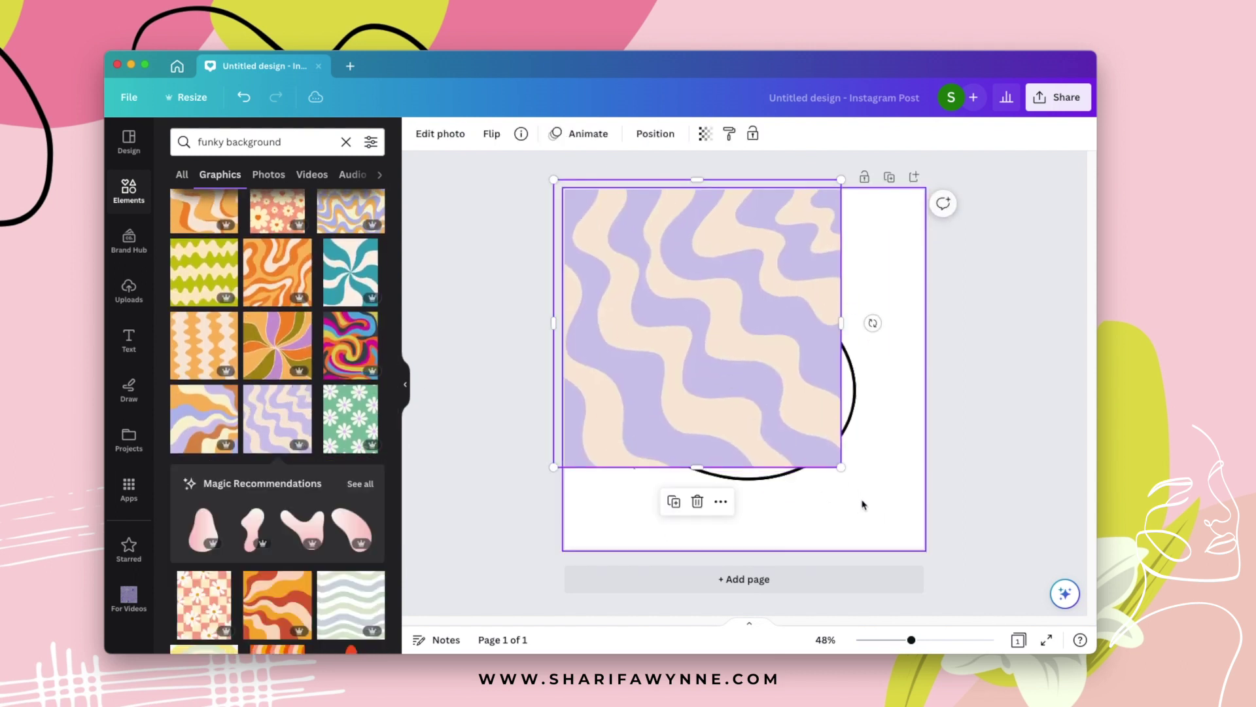
drag(844, 471, 949, 563)
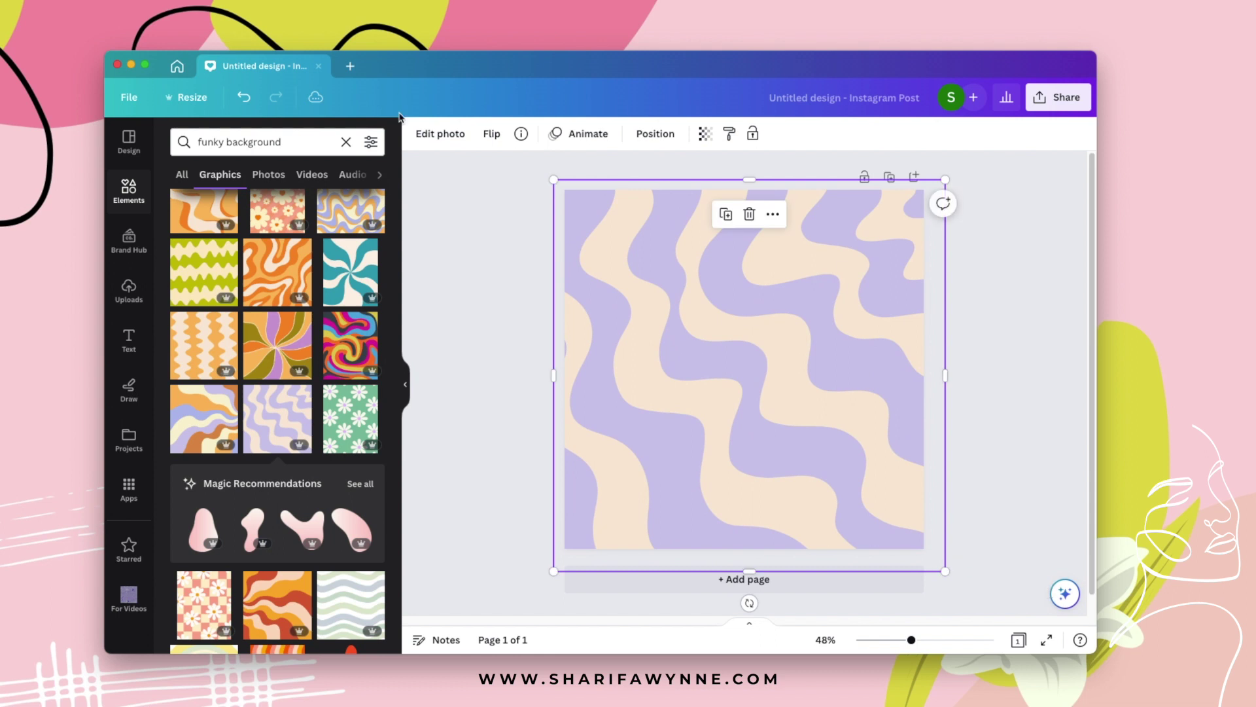
drag(660, 296, 653, 284)
Look through the photo filters available for the wavy pattern, past Flint, Luna and Aero to Latte, Bronz and Sandi
click(450, 135)
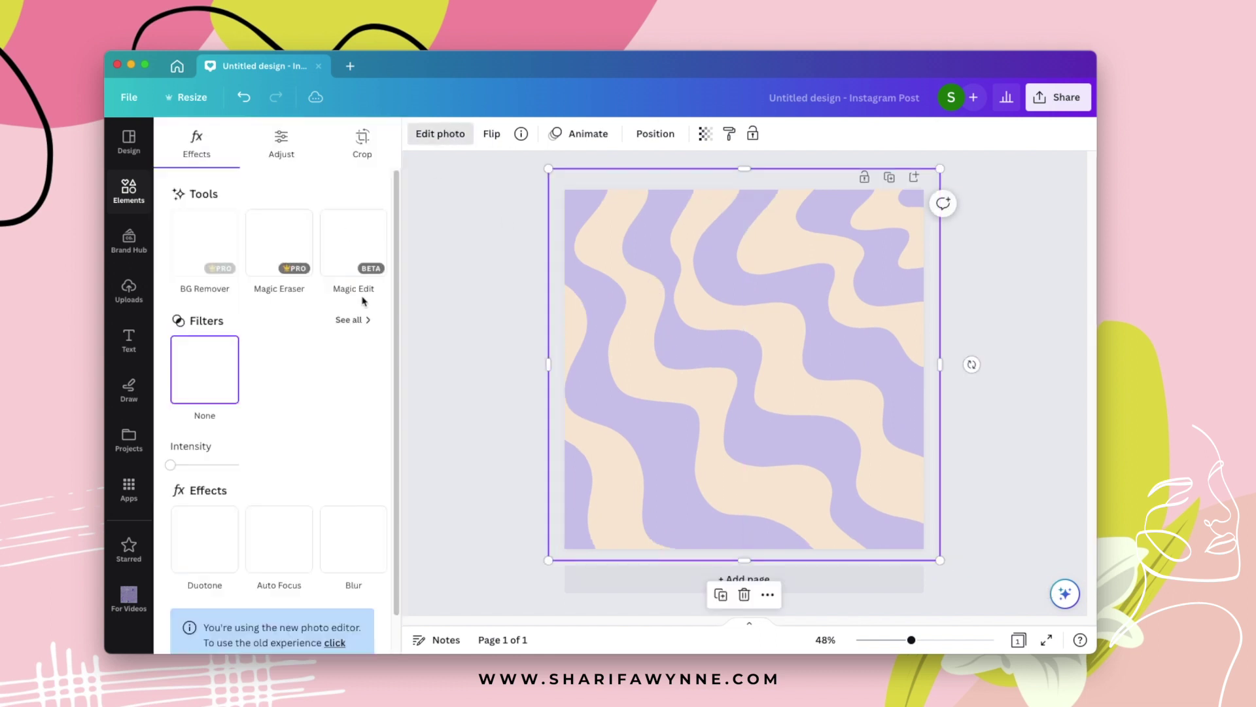
click(380, 369)
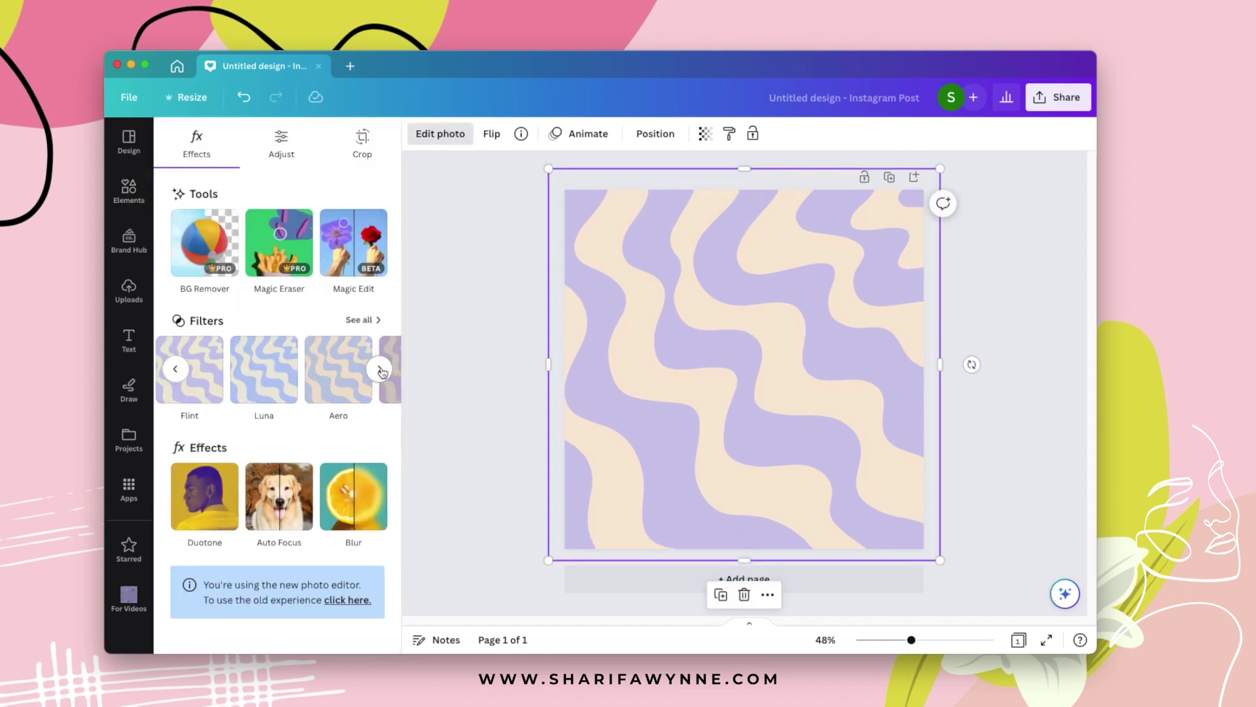
click(380, 370)
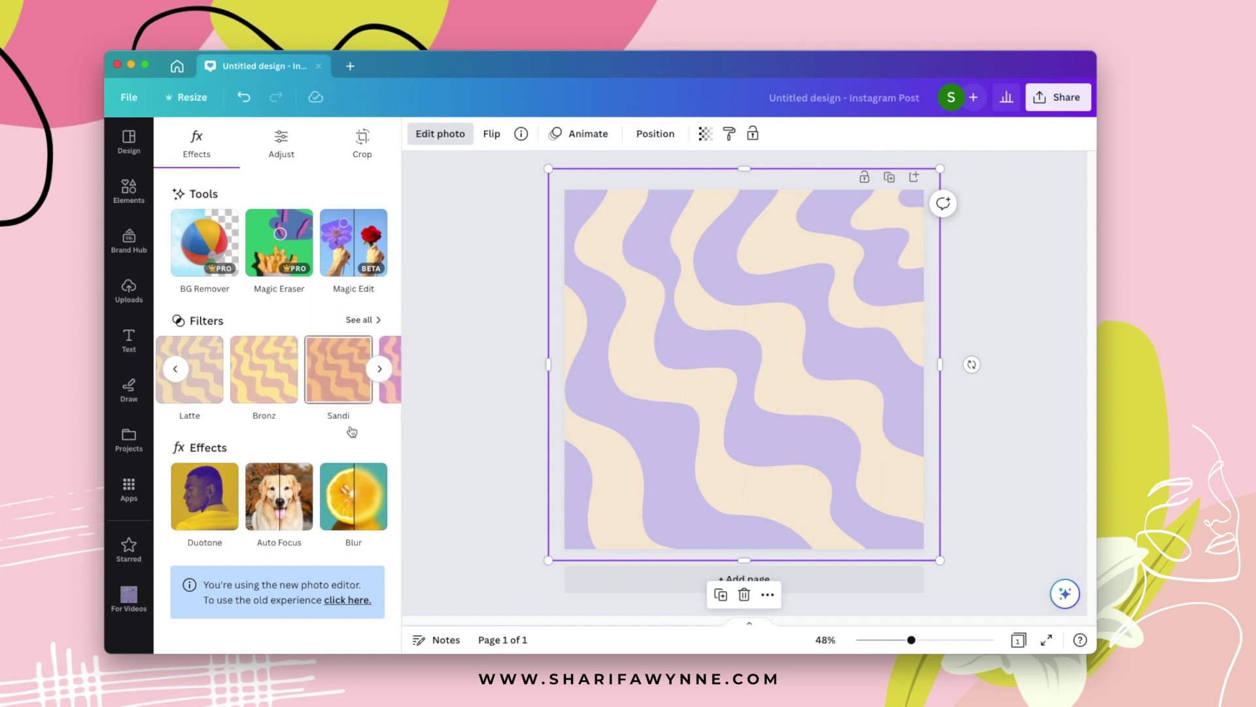
Fade the lilac and cream wavy pattern to a faint tint and send it to the back behind the drawn shapes
click(706, 135)
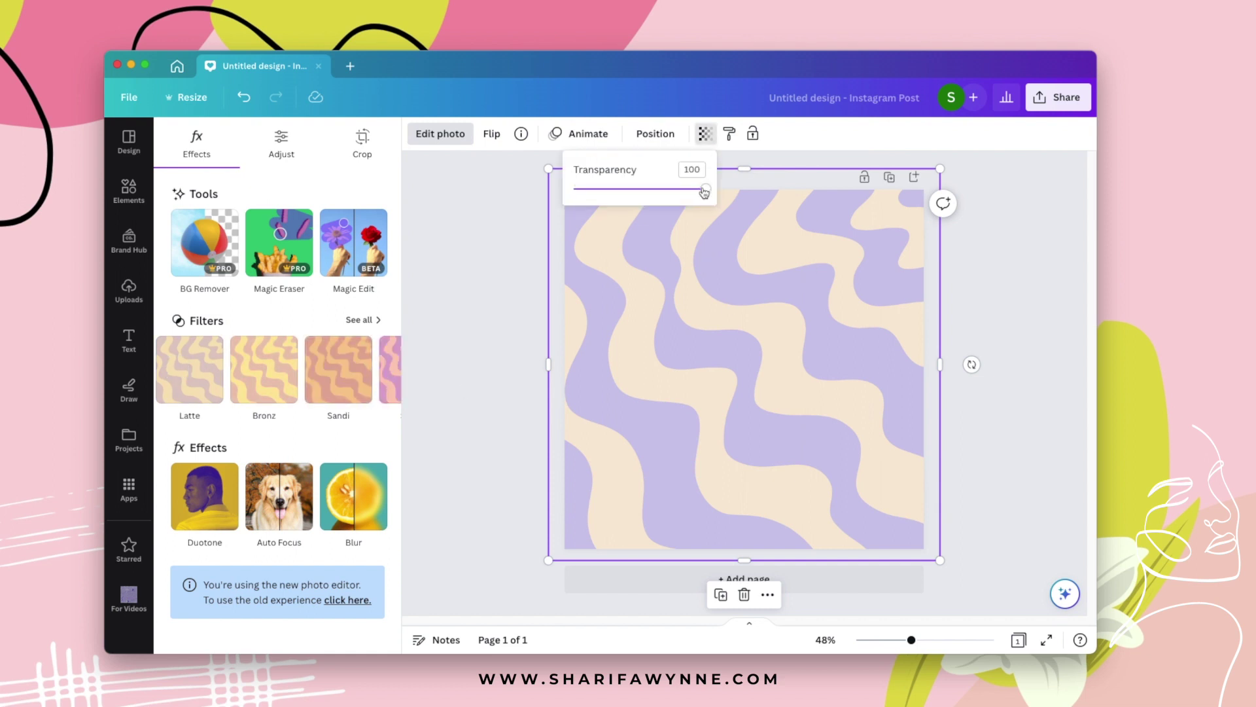
drag(704, 192, 598, 189)
right_click(850, 226)
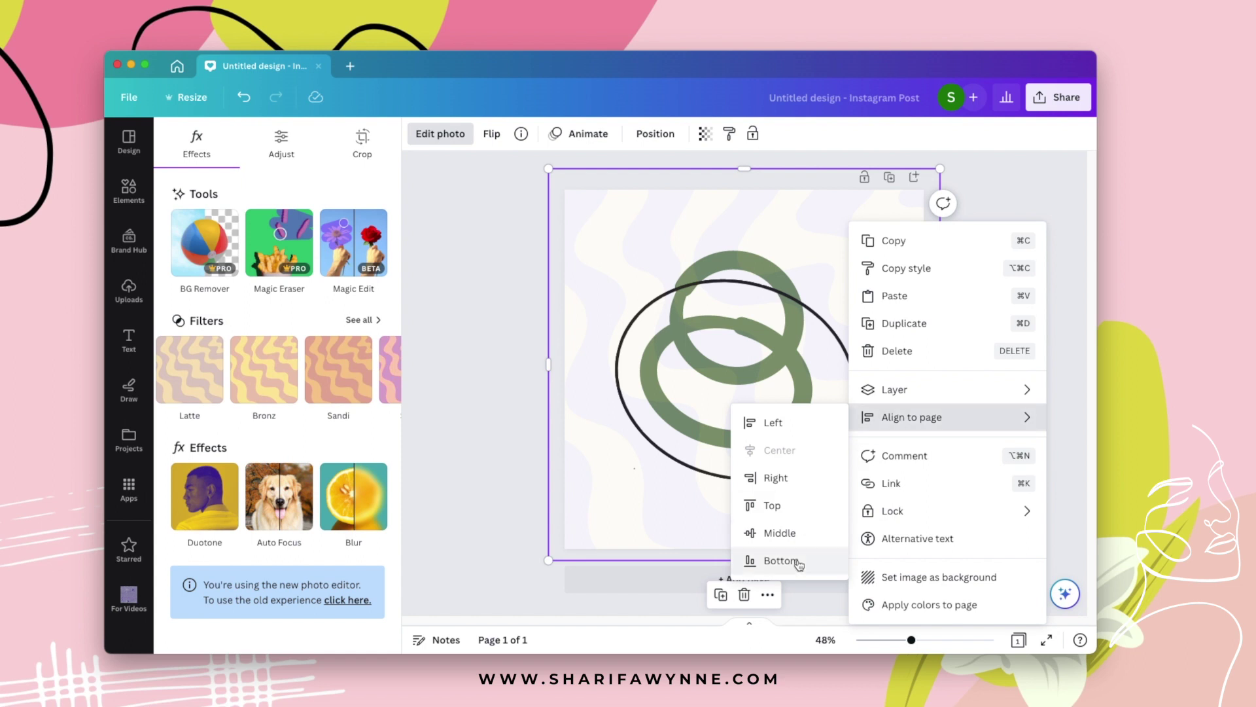
mouse_move(899, 392)
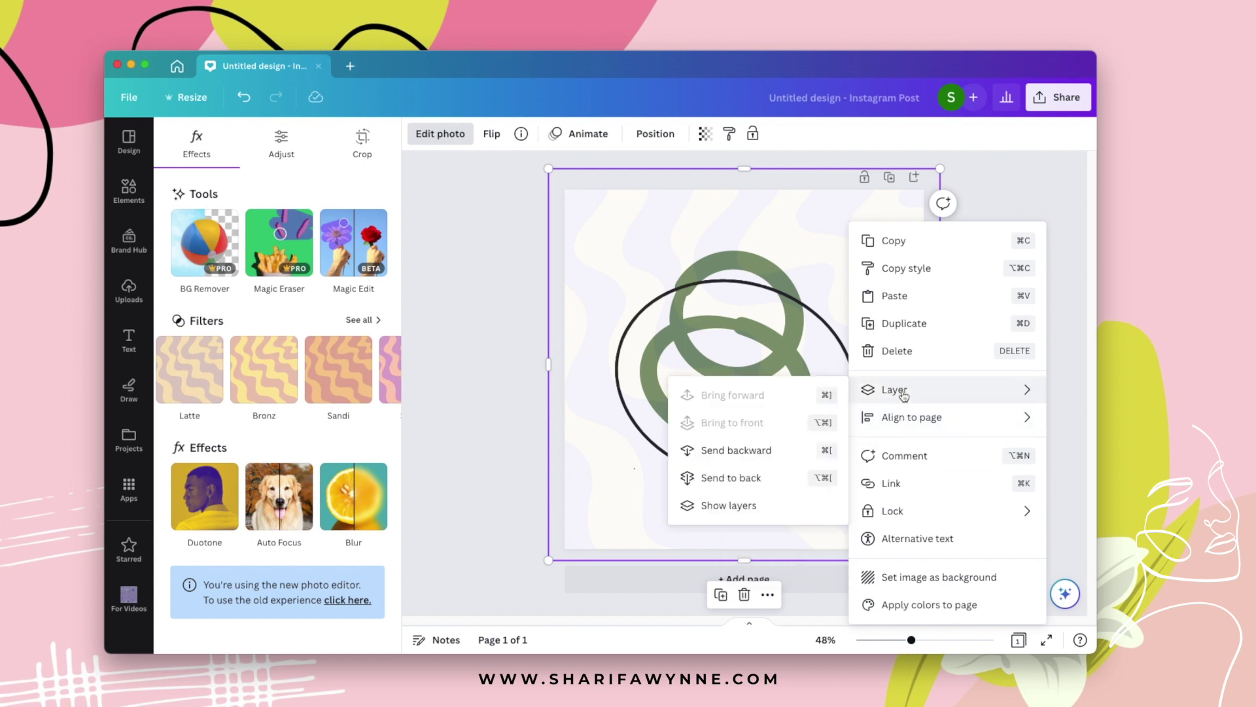
click(759, 480)
click(988, 308)
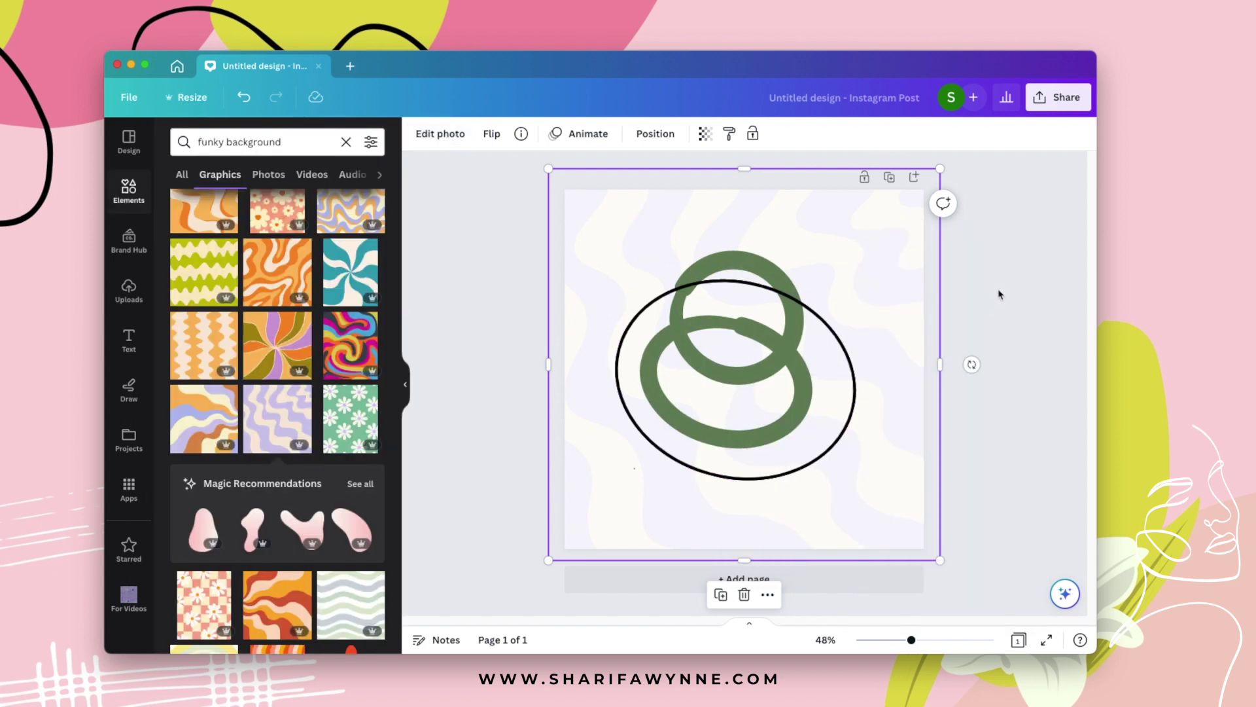
Select the two green rings and the black oval together and center them on the page
click(817, 325)
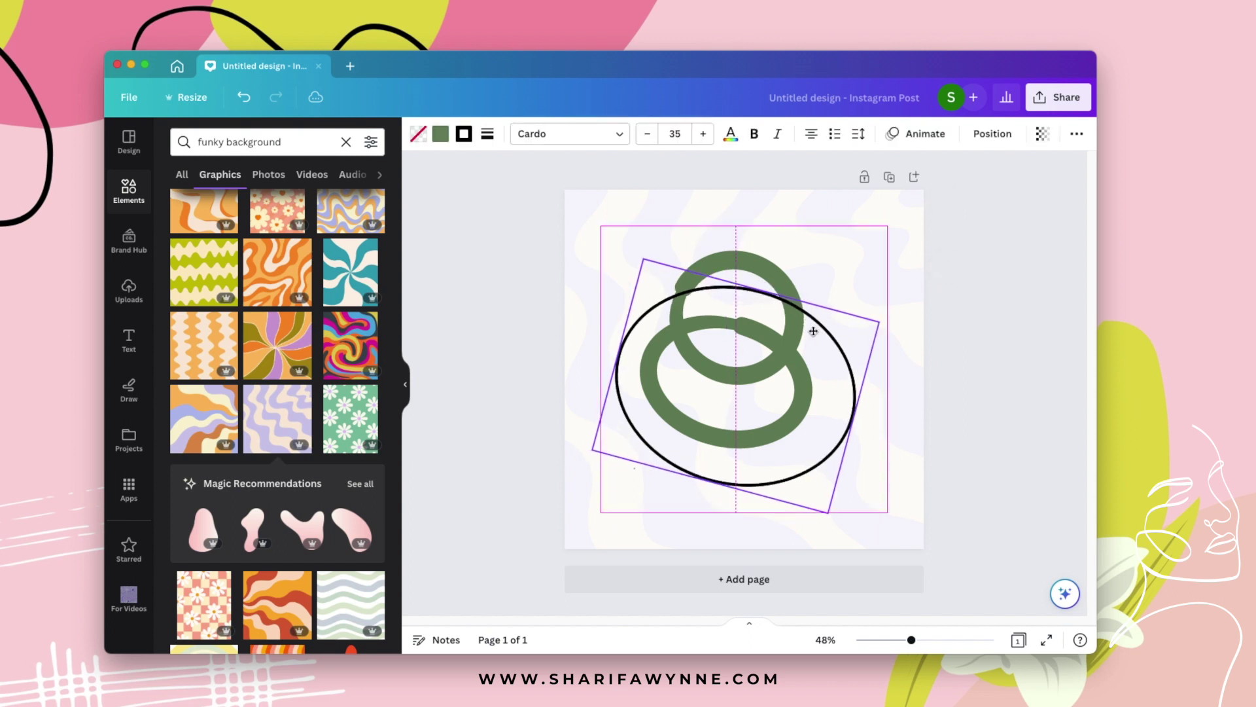
click(789, 232)
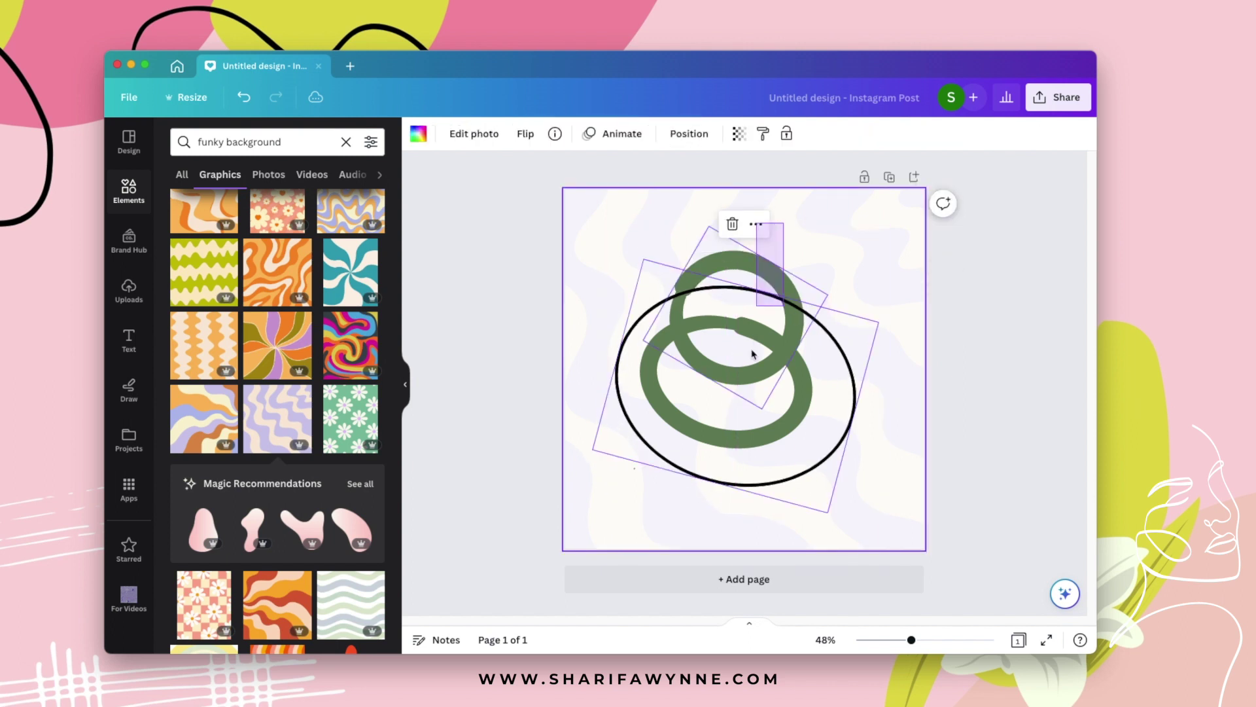
shift+click(778, 350)
mouse_move(779, 351)
mouse_down()
mouse_move(760, 347)
mouse_move(786, 353)
mouse_up()
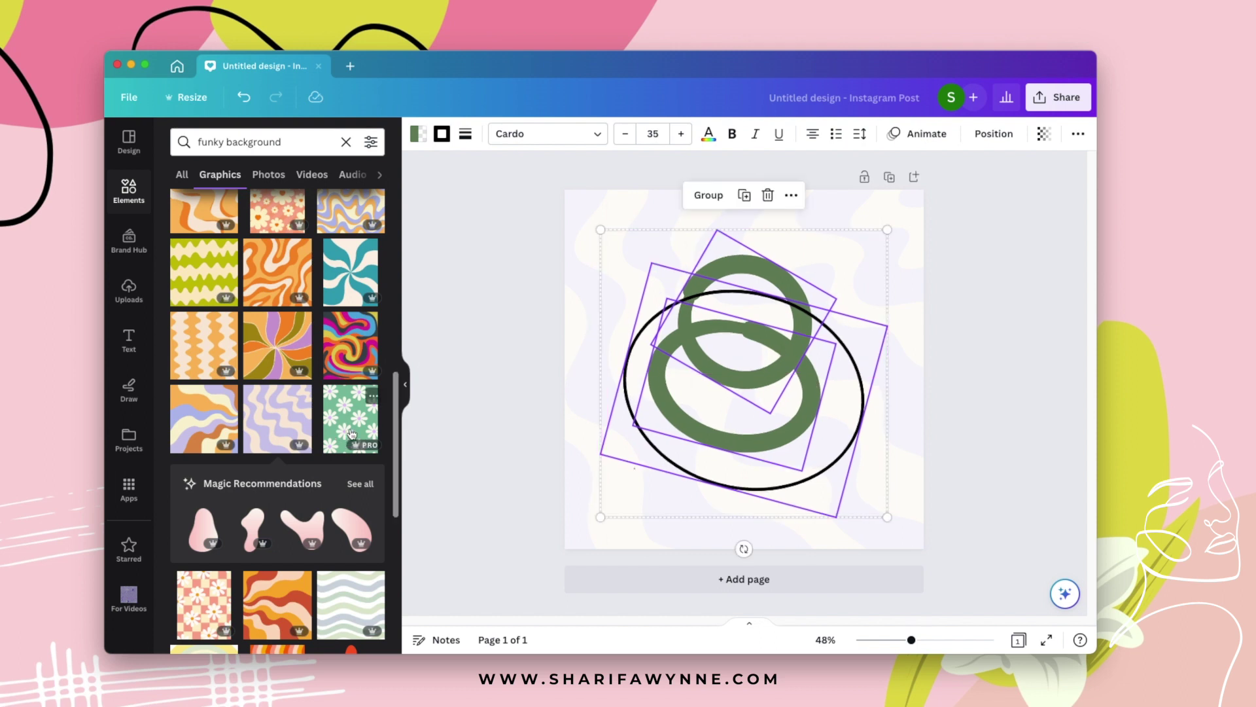
click(407, 389)
click(913, 419)
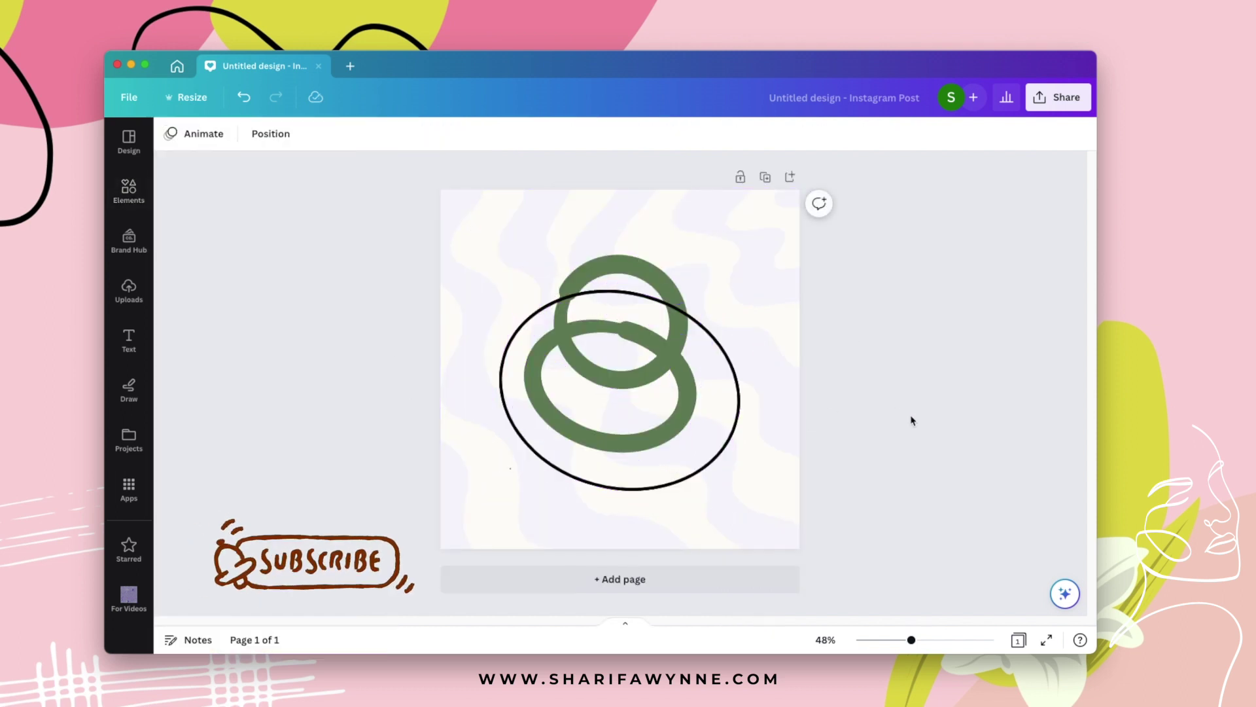
Move the black oval and both green rings into the page's lower-left corner, rotating the larger ring more upright
drag(736, 414, 589, 575)
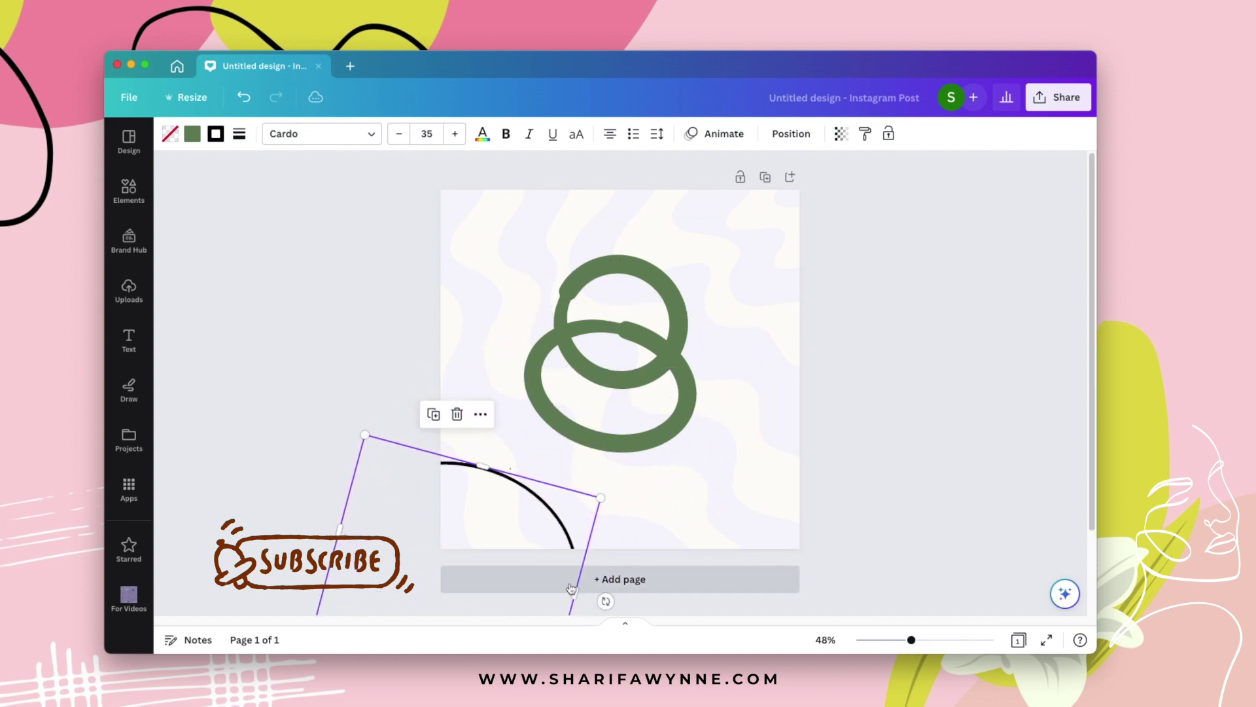
click(677, 413)
drag(678, 414, 519, 515)
drag(426, 582, 356, 465)
drag(458, 497, 449, 505)
click(617, 380)
drag(636, 378, 459, 461)
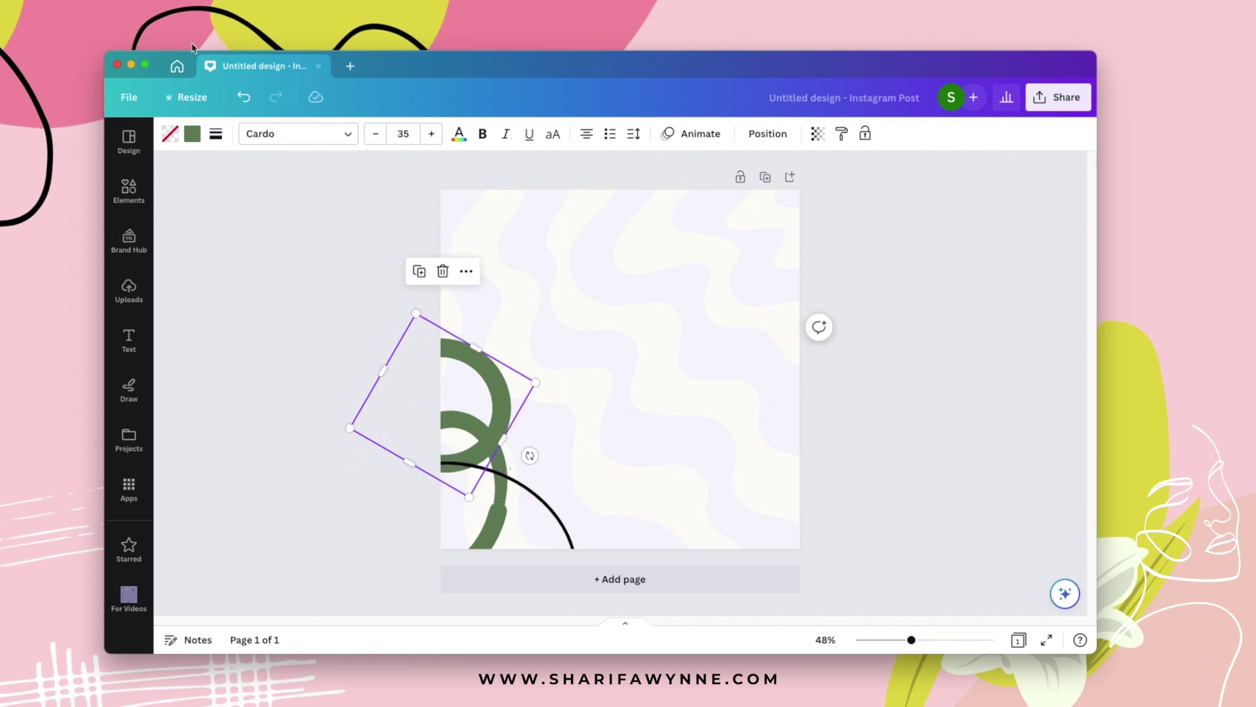
Recolor the smaller ring with the dark brown brand color and adjust its and the black oval's positions in the corner
click(191, 135)
click(372, 324)
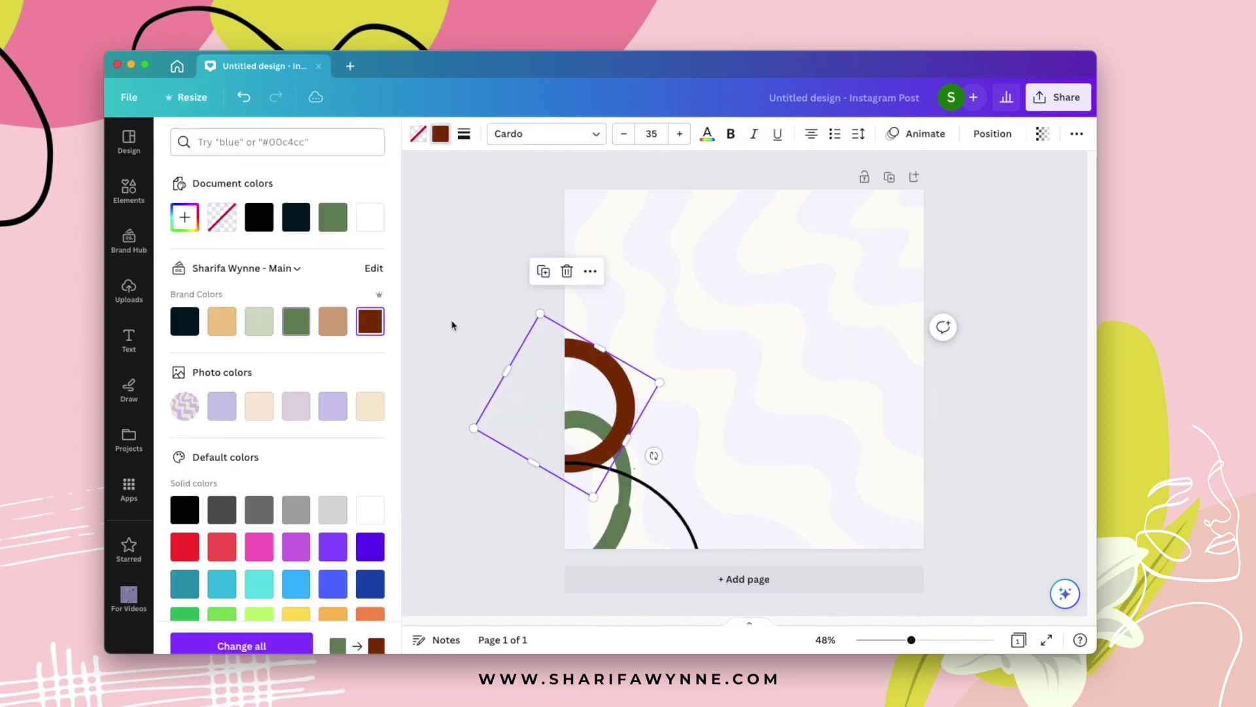
drag(613, 395, 605, 441)
click(623, 522)
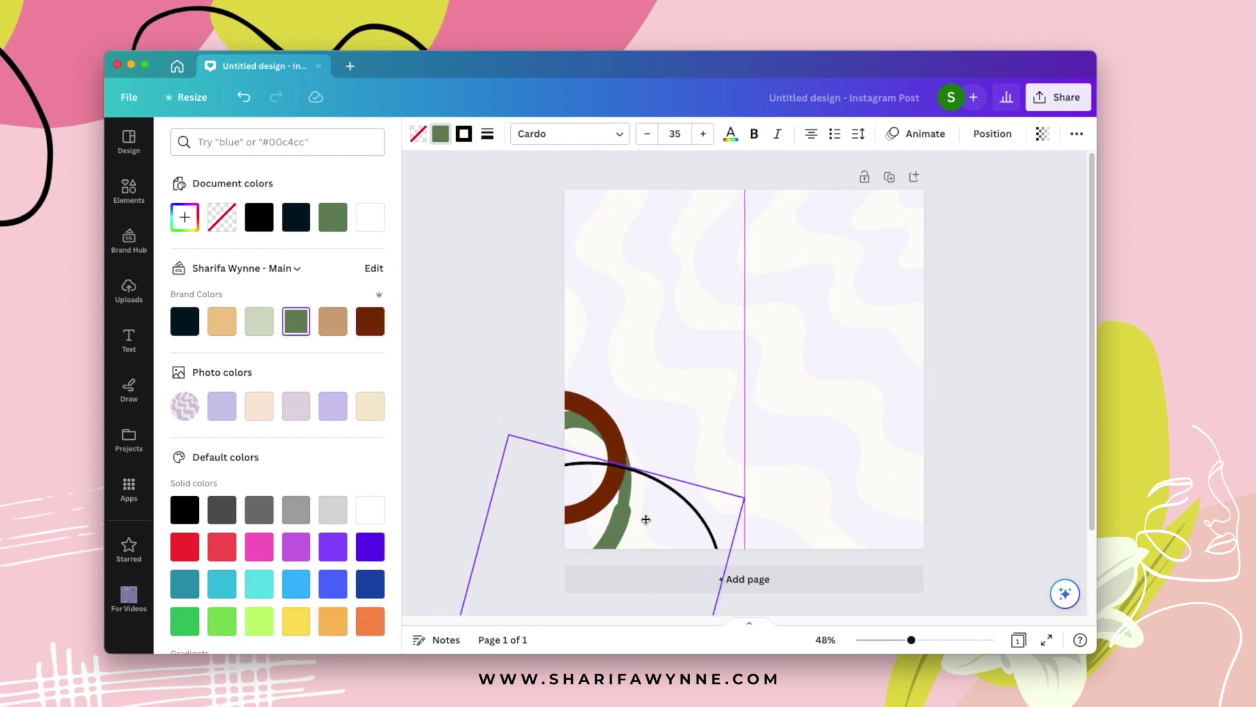
drag(615, 425, 607, 398)
click(666, 520)
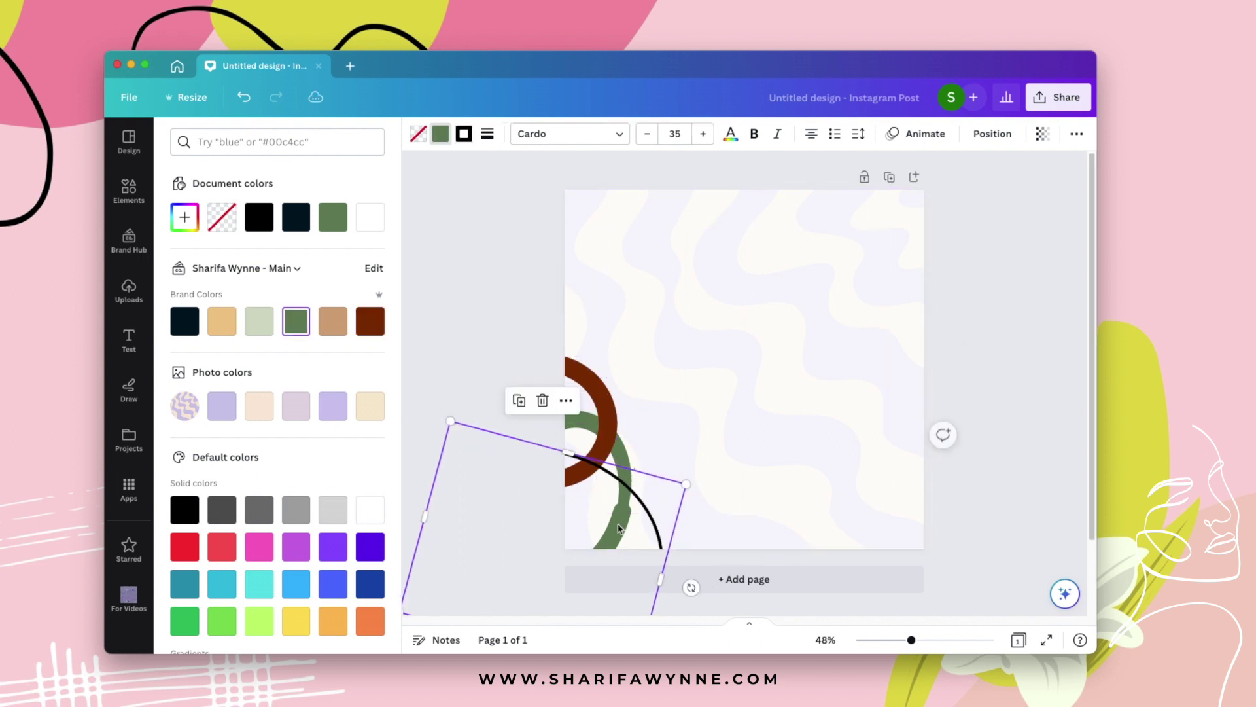
Place a copy of the larger green ring mid-page and give it the lilac photo color for both fill and outline
click(633, 453)
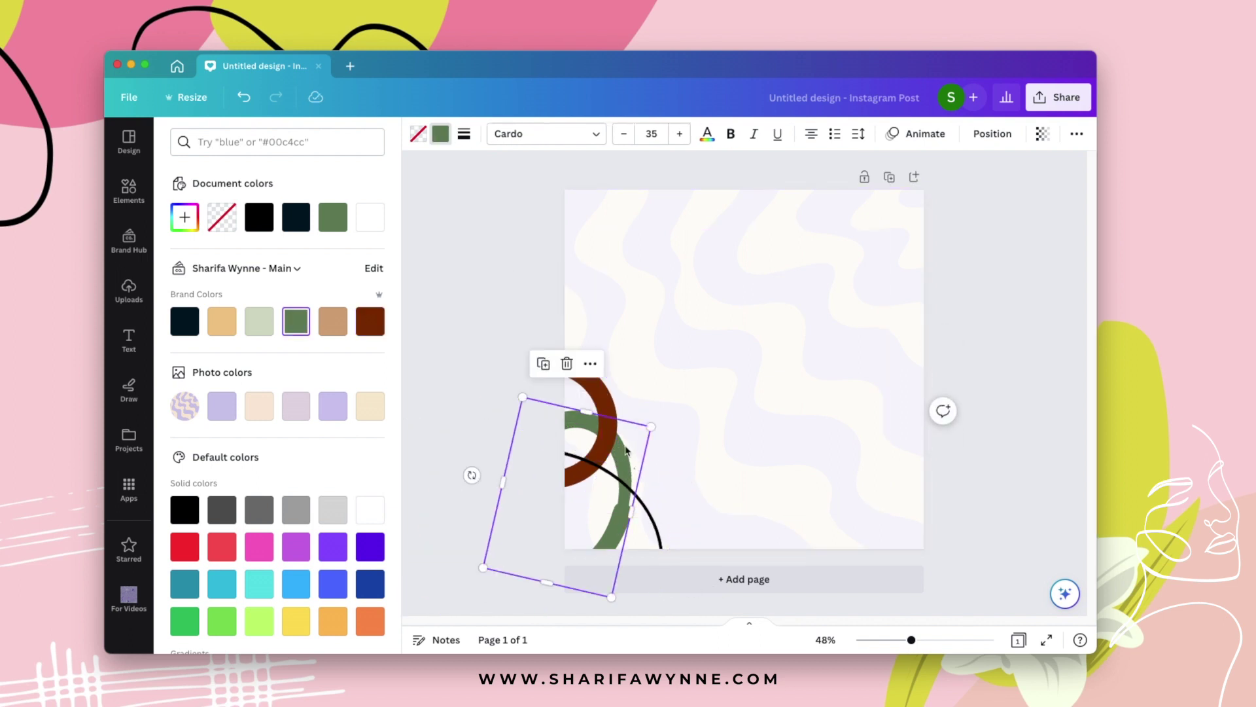
drag(626, 451, 820, 358)
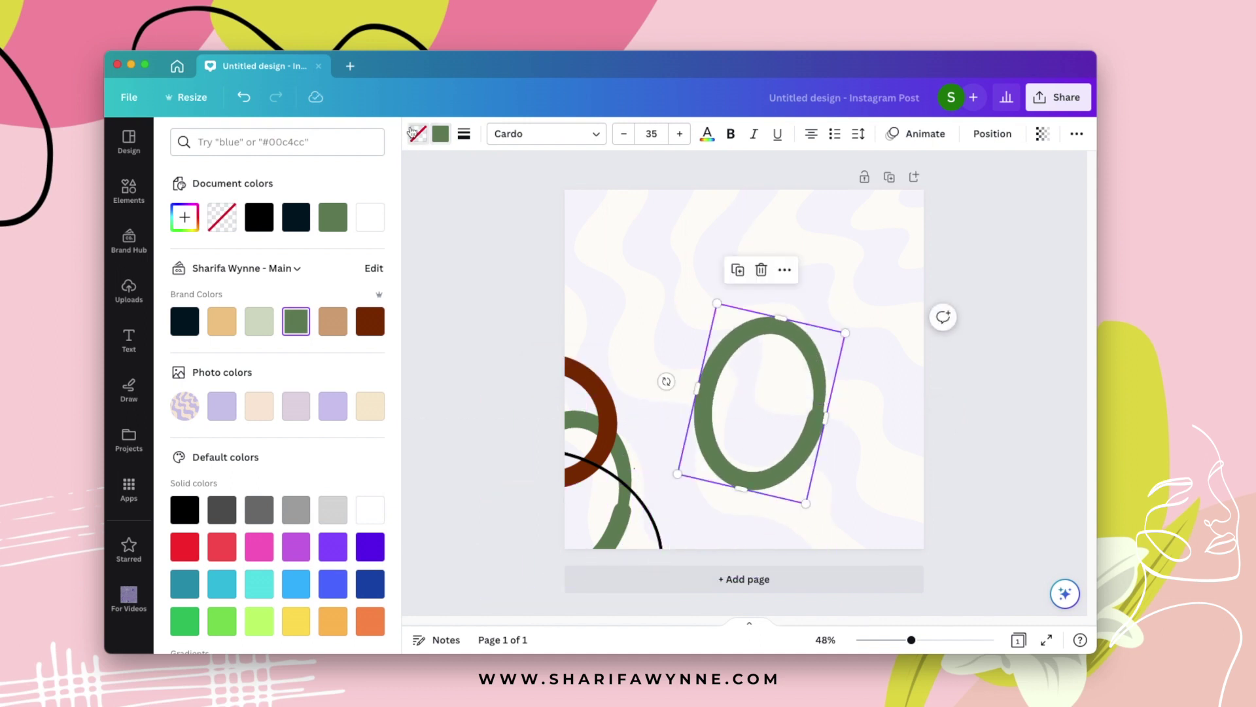
click(414, 134)
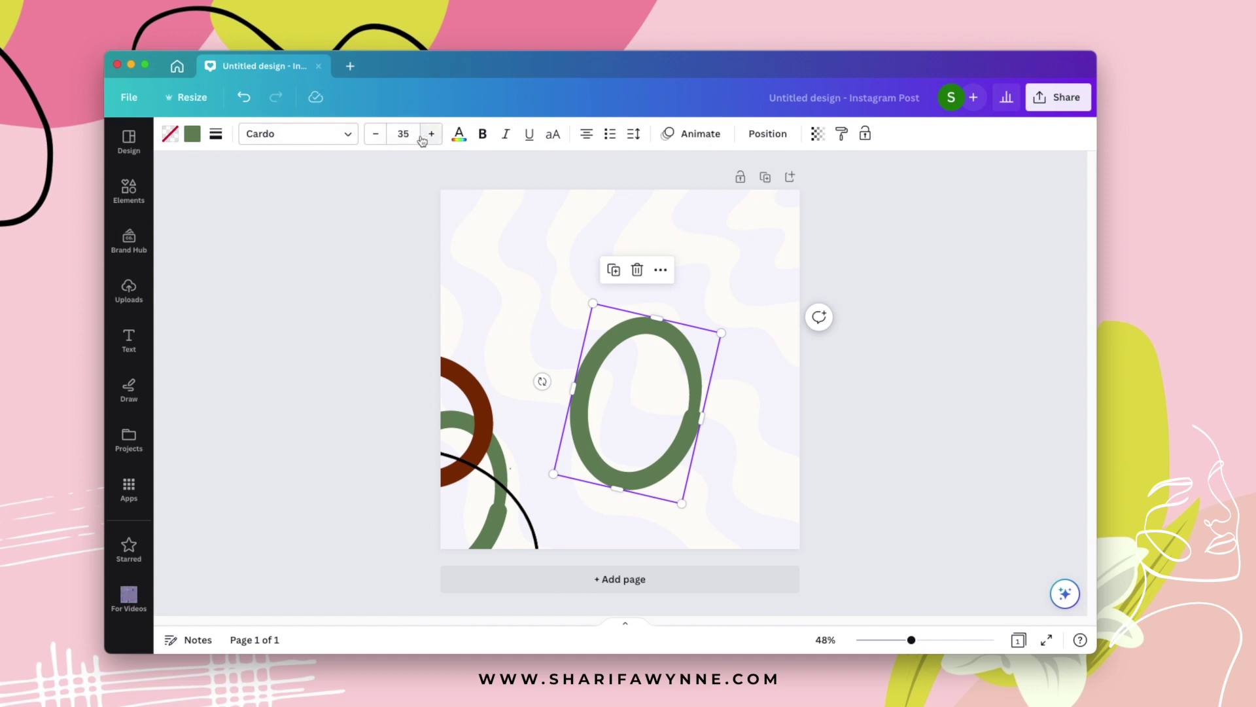
click(170, 133)
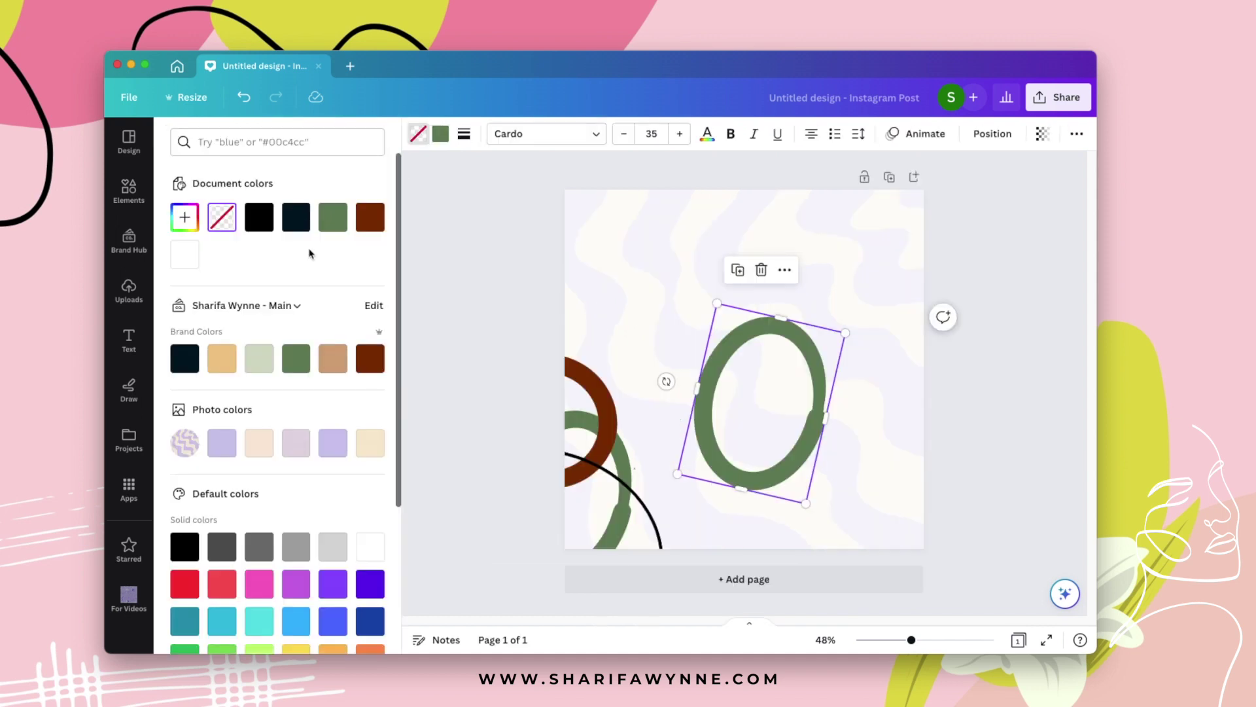
click(259, 217)
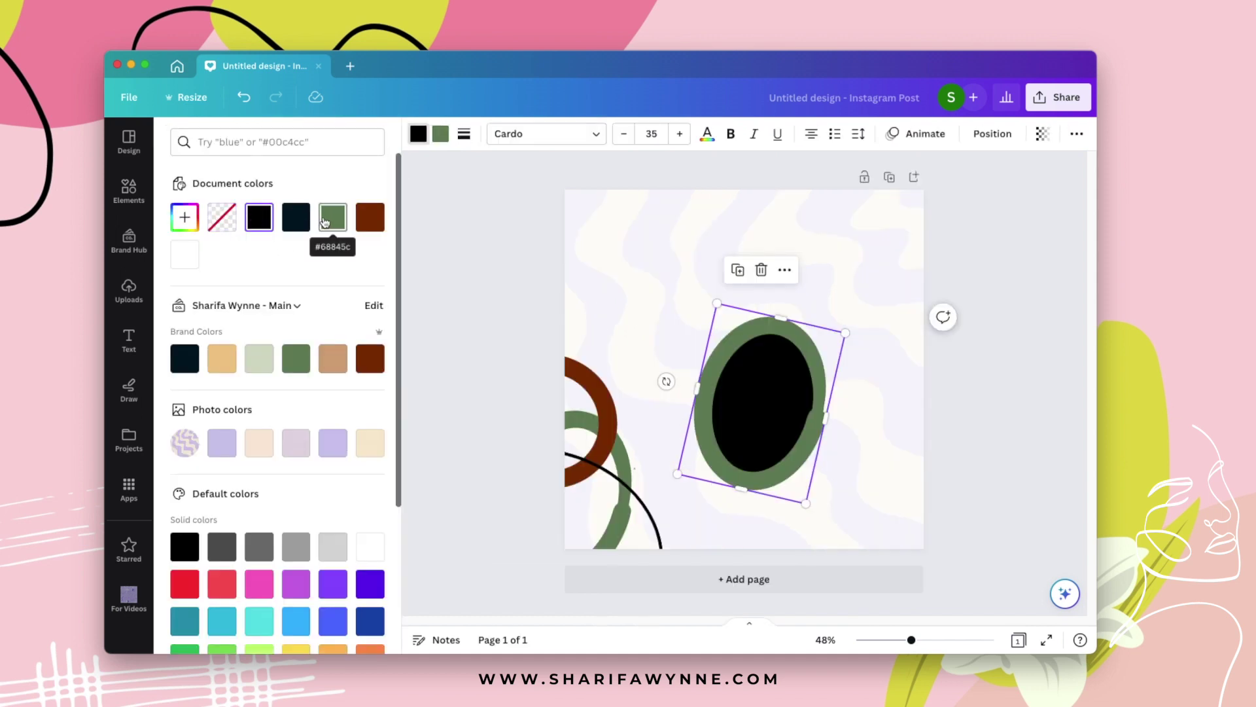
click(324, 221)
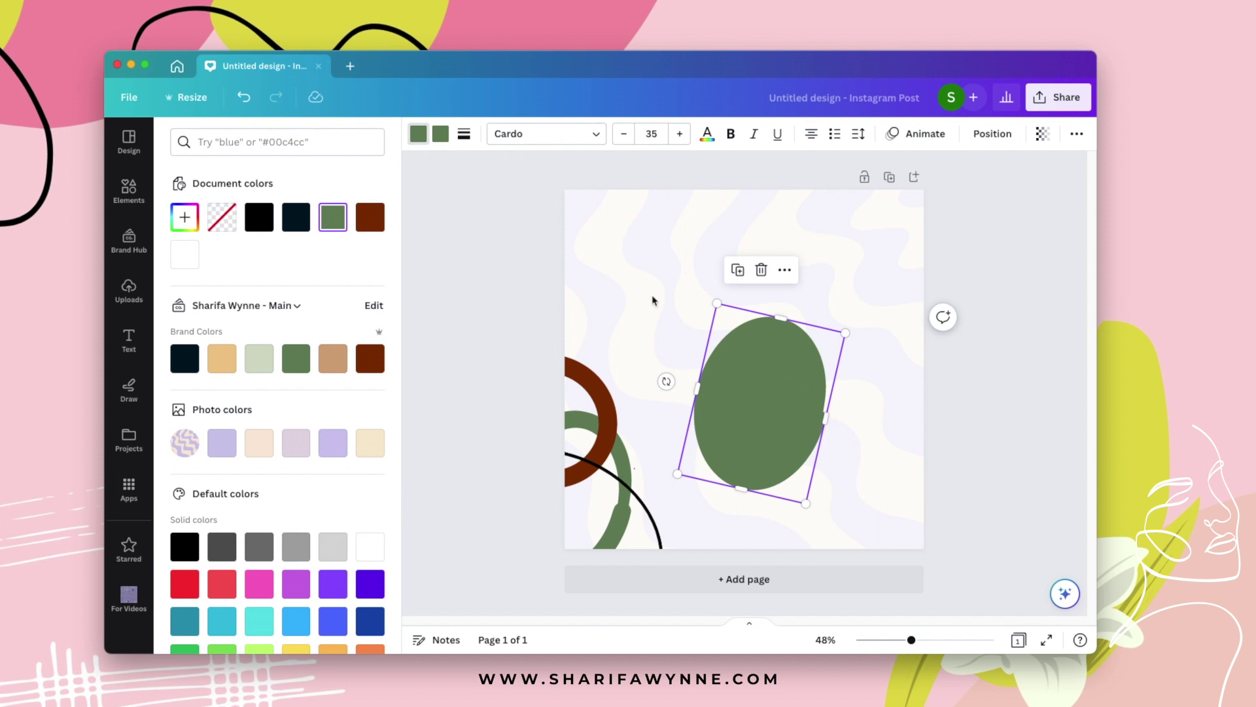
click(220, 452)
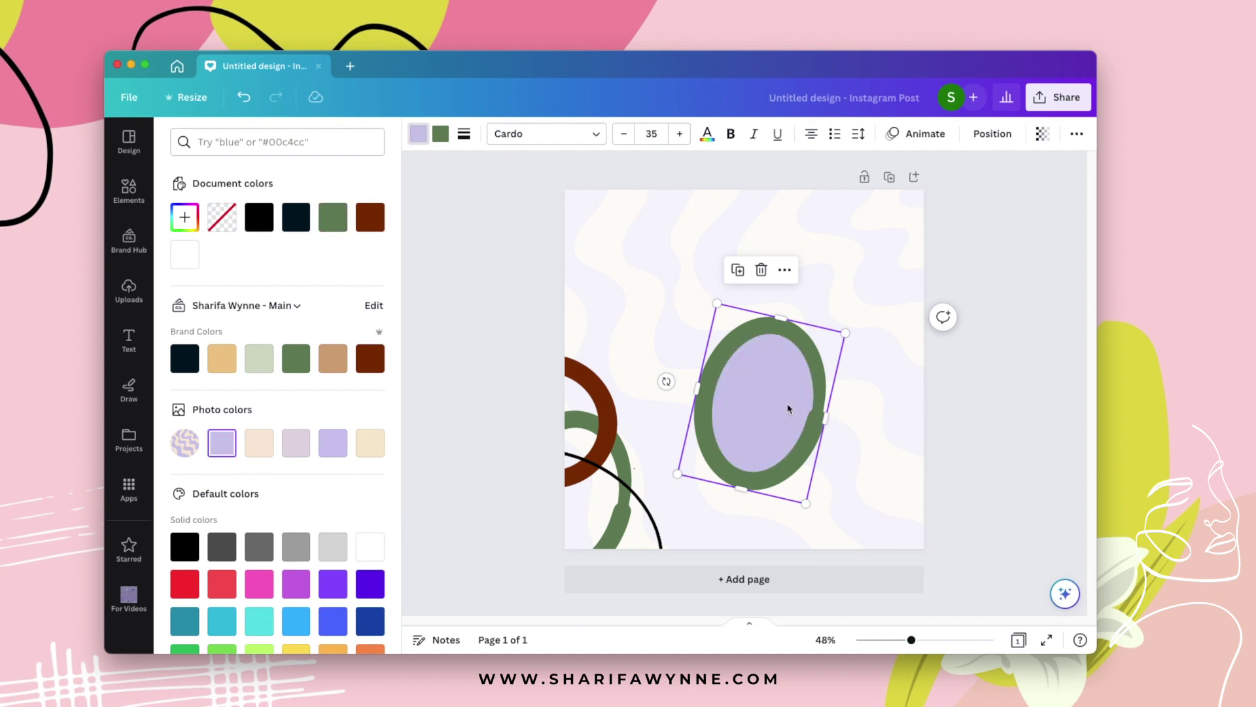
click(222, 443)
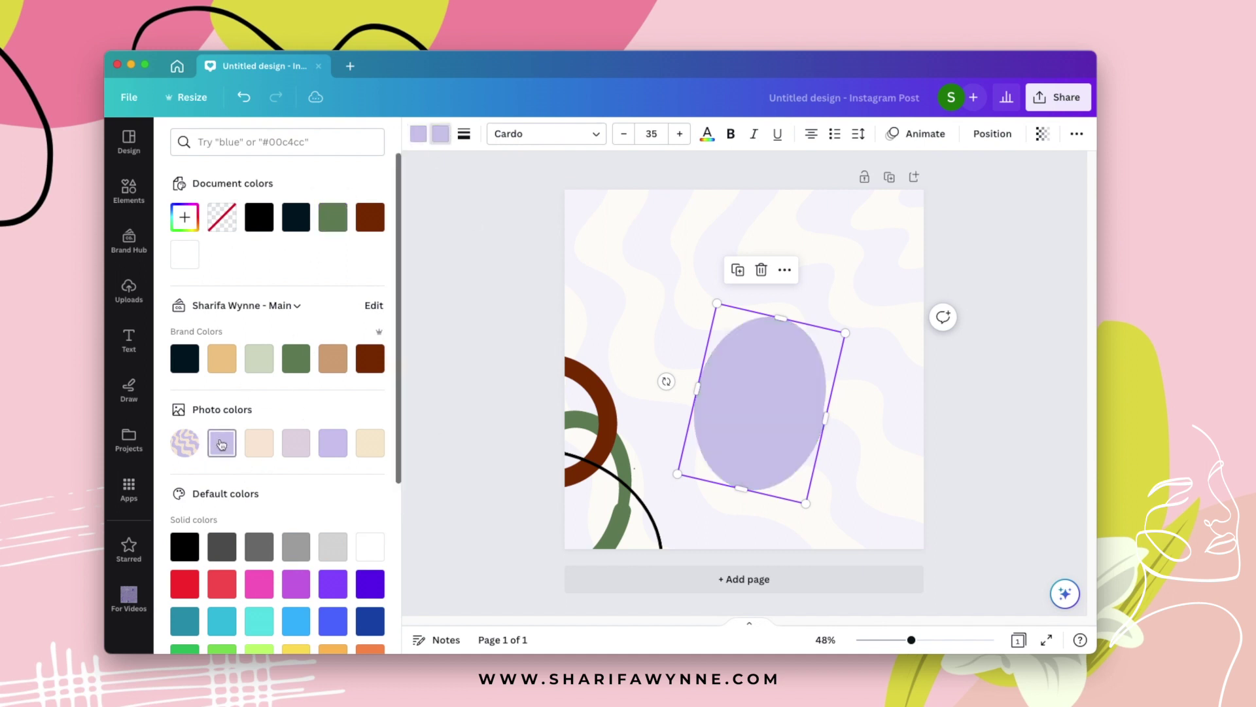
Move the solid lilac oval into the lower-left corner and bring the green ring to the front of it
drag(790, 387, 651, 346)
click(579, 422)
right_click(579, 424)
mouse_move(654, 481)
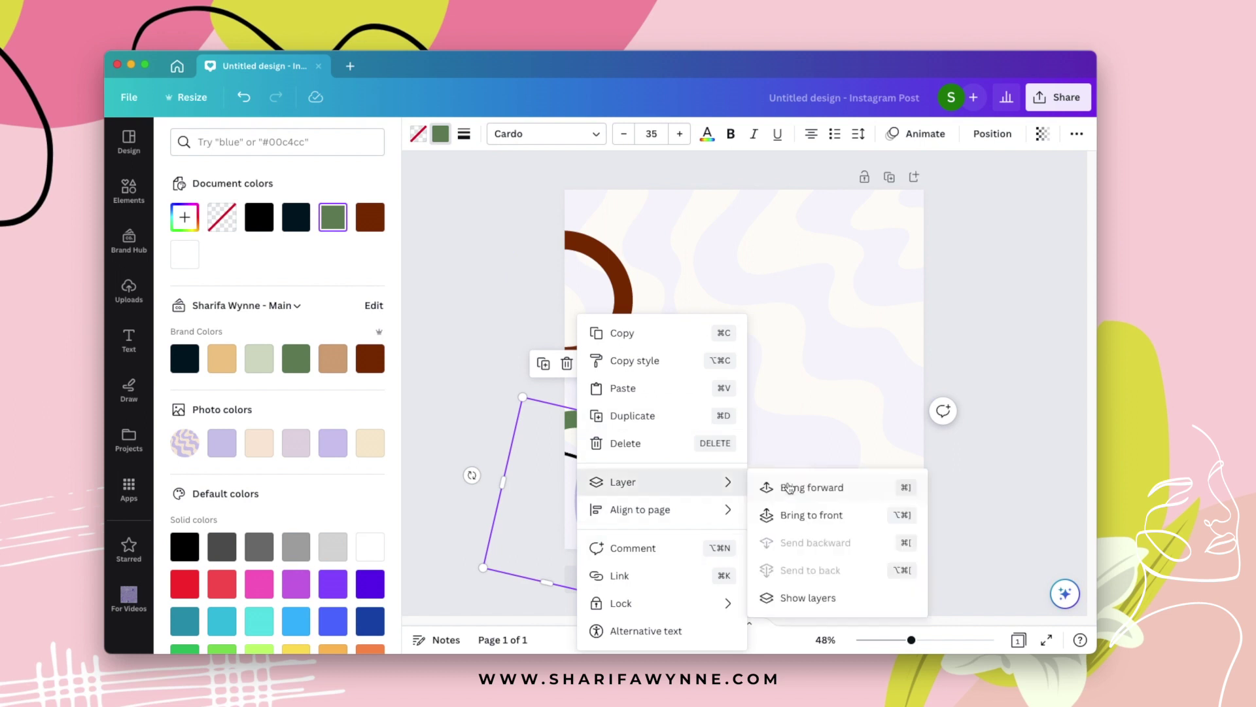
click(793, 515)
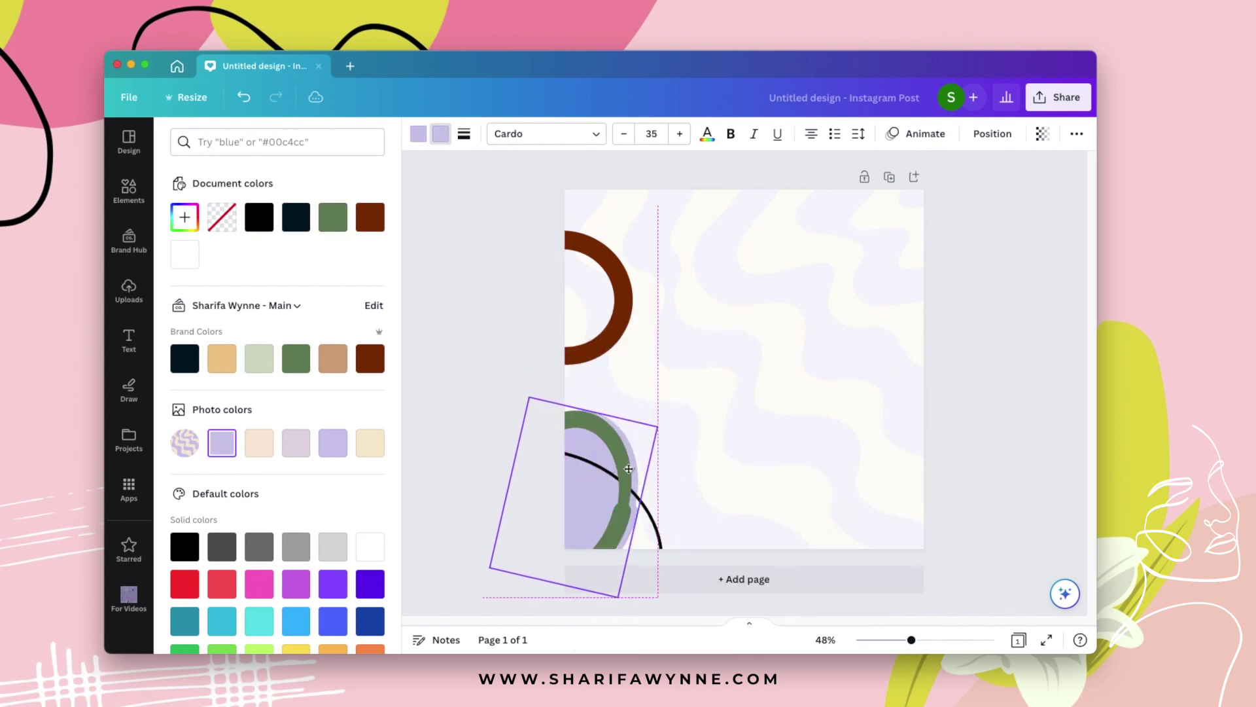
drag(629, 468, 654, 510)
Bring the brown ring back down over the corner cluster and rotate the green ring to a flatter angle
drag(602, 243, 602, 386)
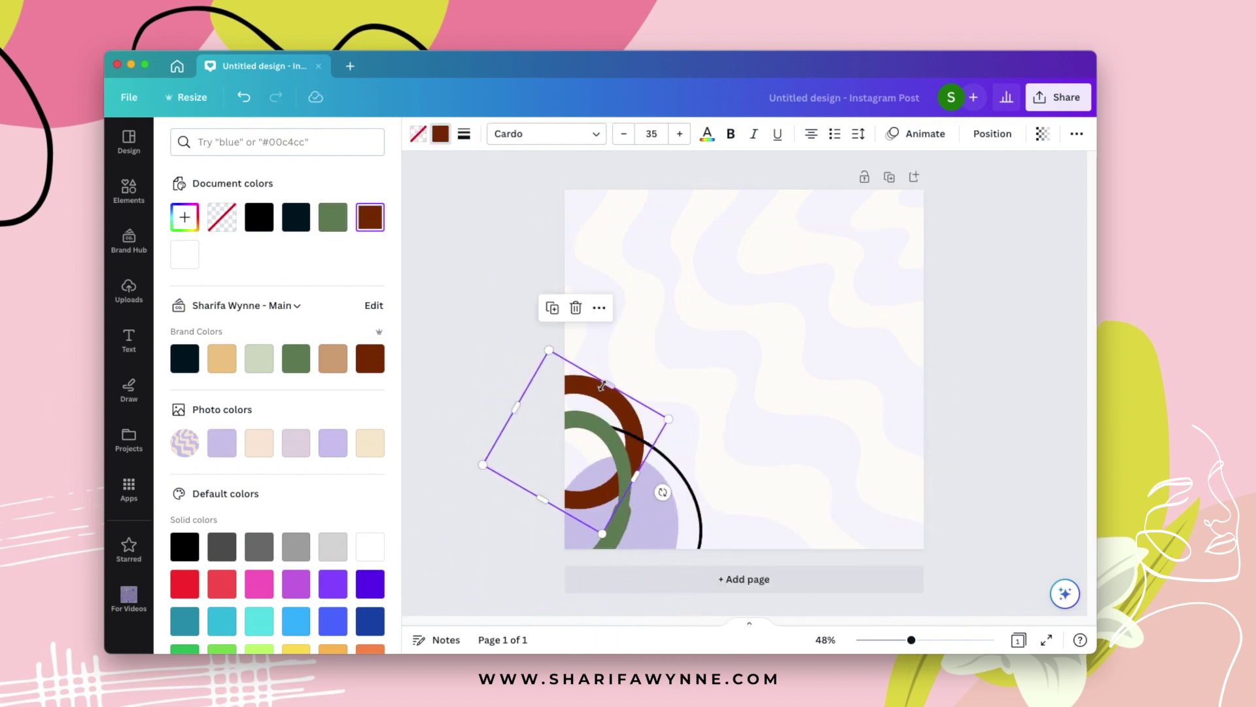
drag(662, 492, 605, 556)
click(615, 524)
drag(471, 471, 533, 604)
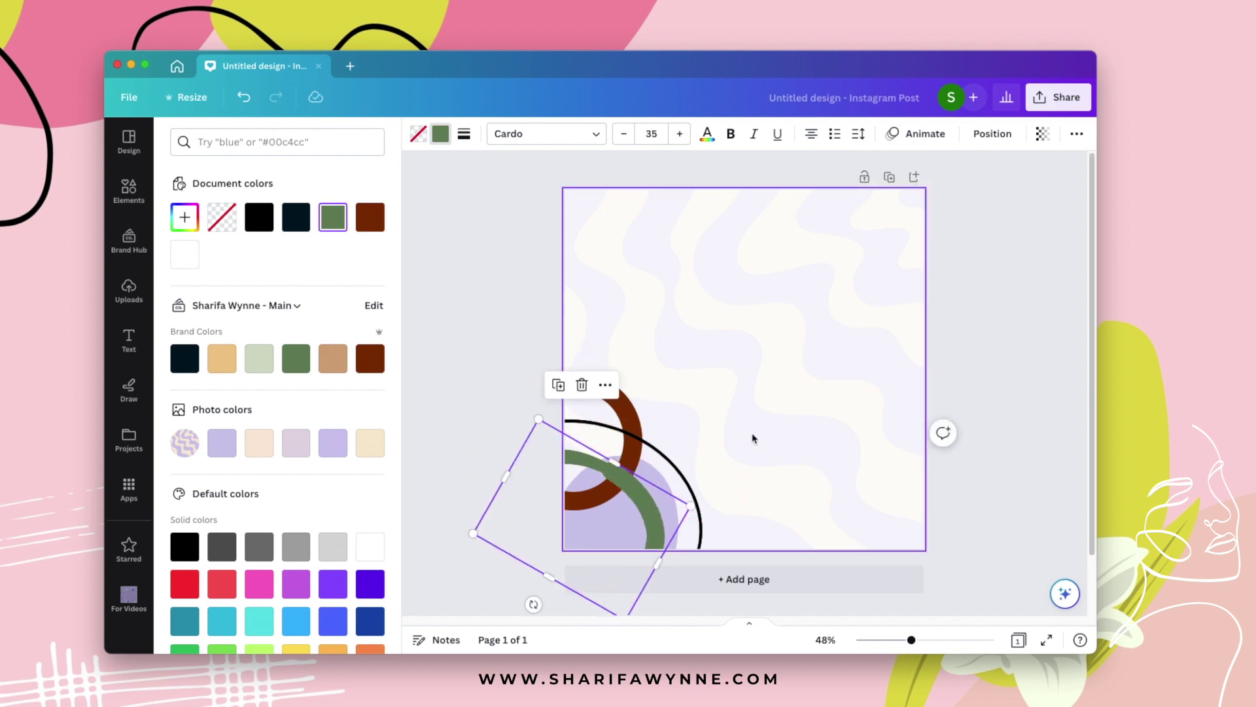
Duplicate the cluster of rings and ovals and arrange the copies in the page's upper-right corner
click(497, 458)
drag(497, 458, 815, 157)
click(651, 458)
key(ctrl+a)
click(784, 469)
click(931, 453)
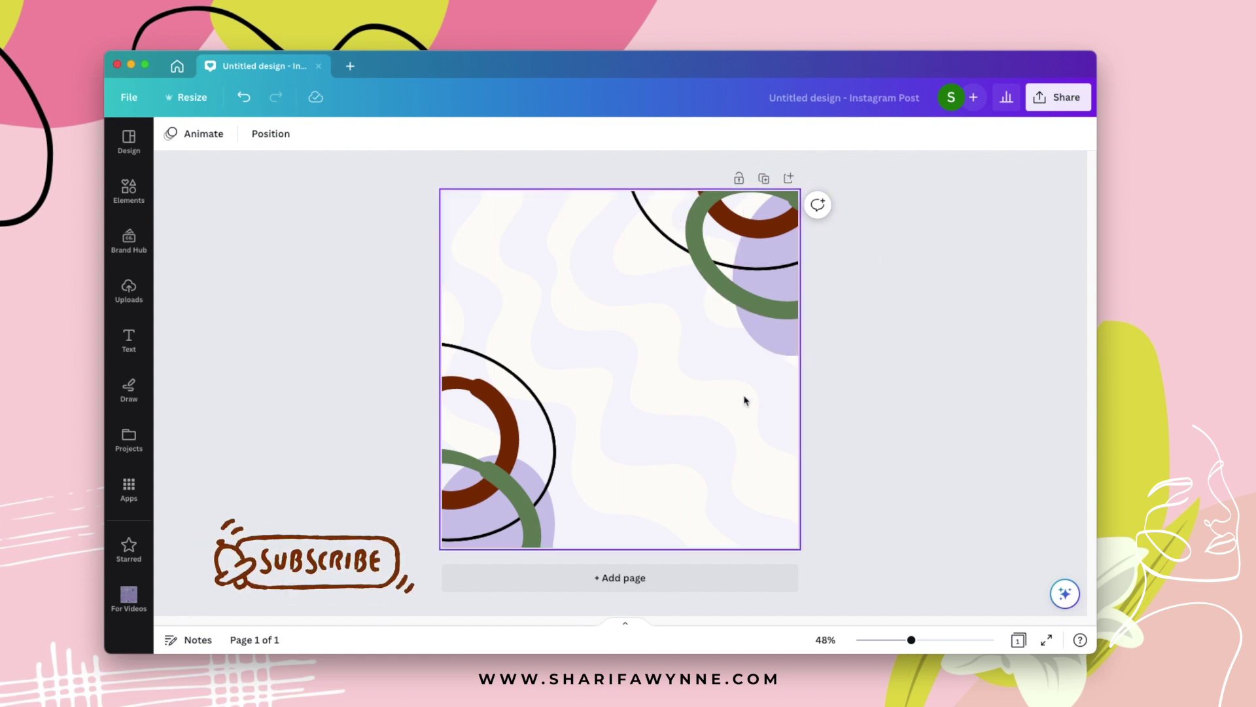
click(726, 306)
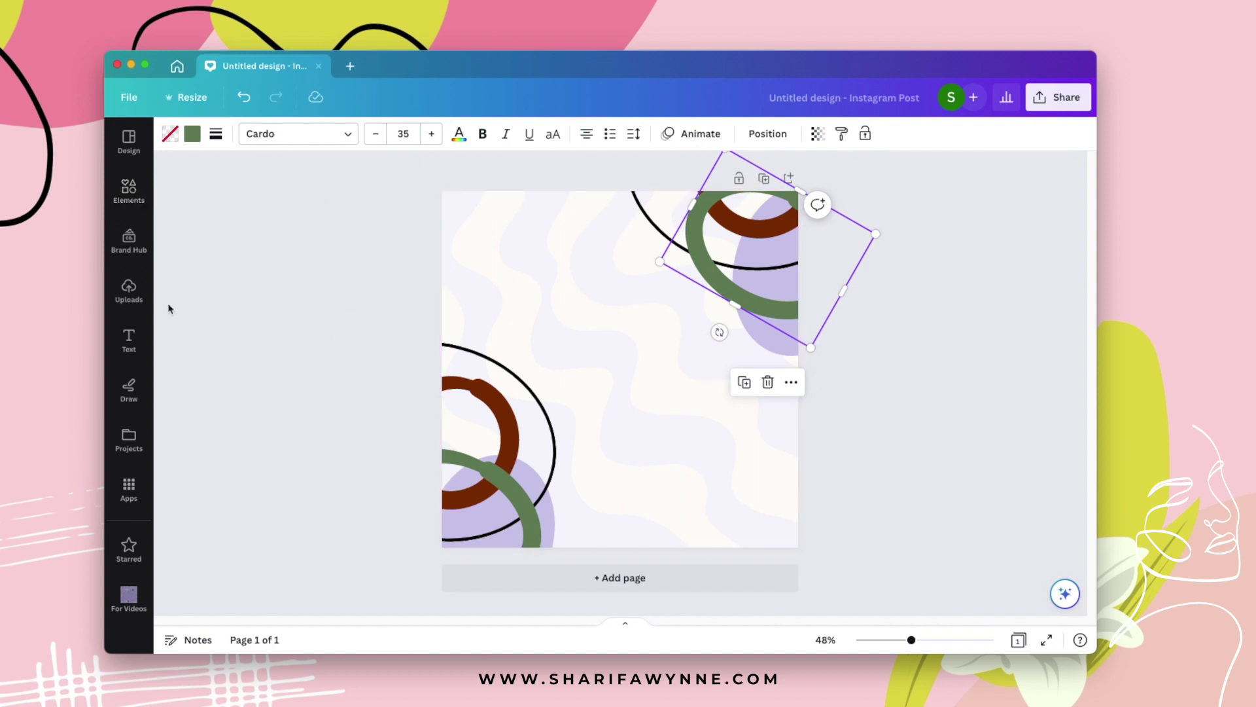
Draw two roughly parallel wavy lines with the green marker, running diagonally from the page's top edge toward its lower-right side
click(128, 391)
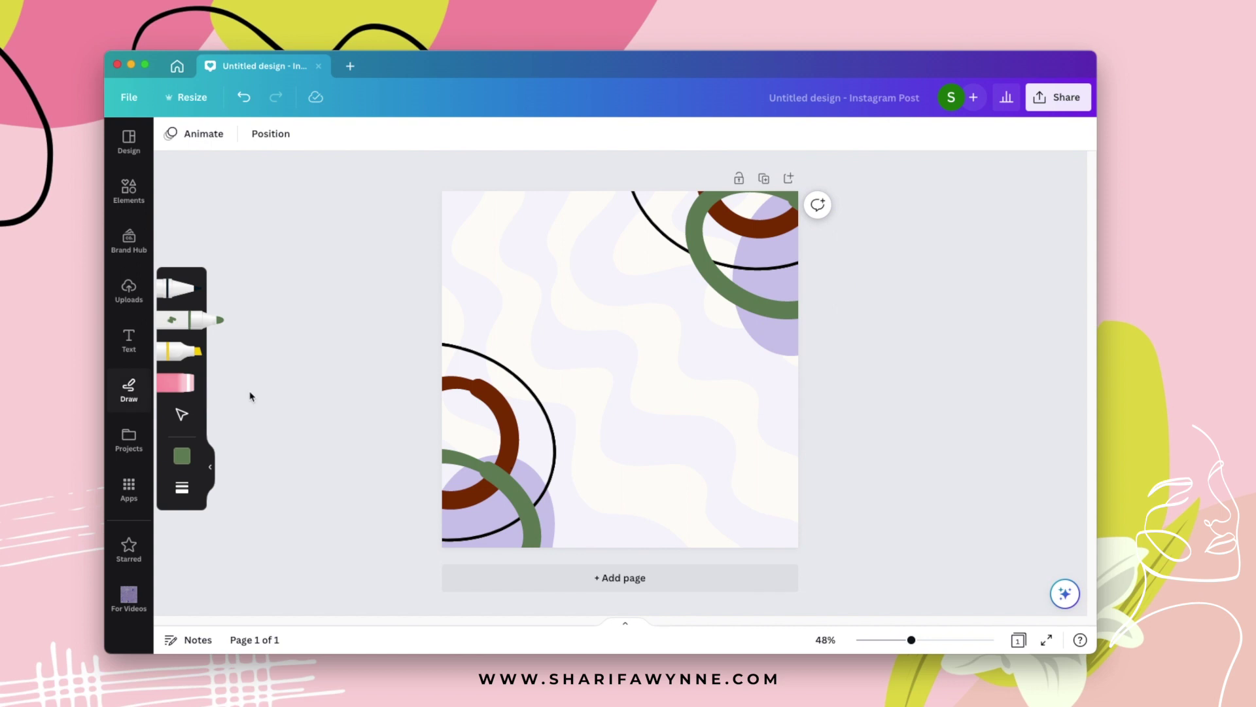
click(182, 323)
mouse_move(526, 190)
mouse_down()
mouse_move(515, 248)
mouse_move(557, 339)
mouse_move(552, 382)
mouse_move(655, 392)
mouse_move(617, 464)
mouse_move(733, 492)
mouse_move(780, 588)
mouse_up()
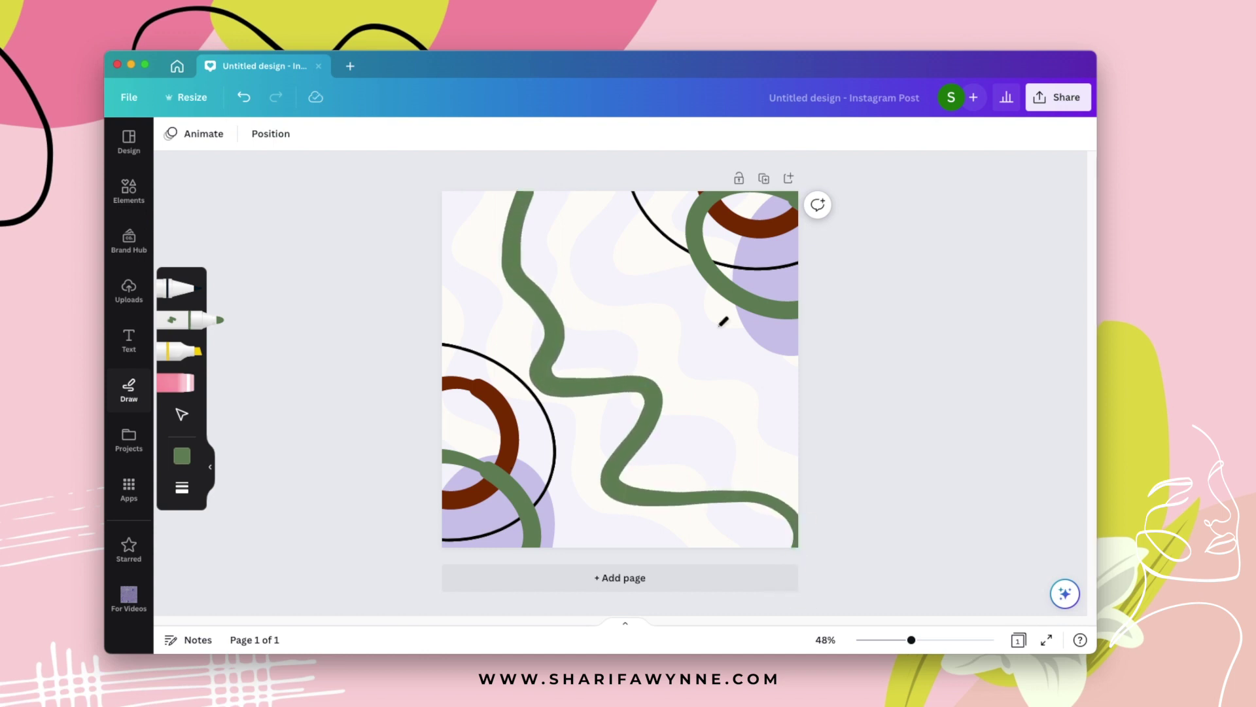
mouse_move(560, 188)
mouse_down()
mouse_move(559, 253)
mouse_move(615, 326)
mouse_move(609, 366)
mouse_move(701, 373)
mouse_move(712, 415)
mouse_move(694, 461)
mouse_move(809, 502)
mouse_up()
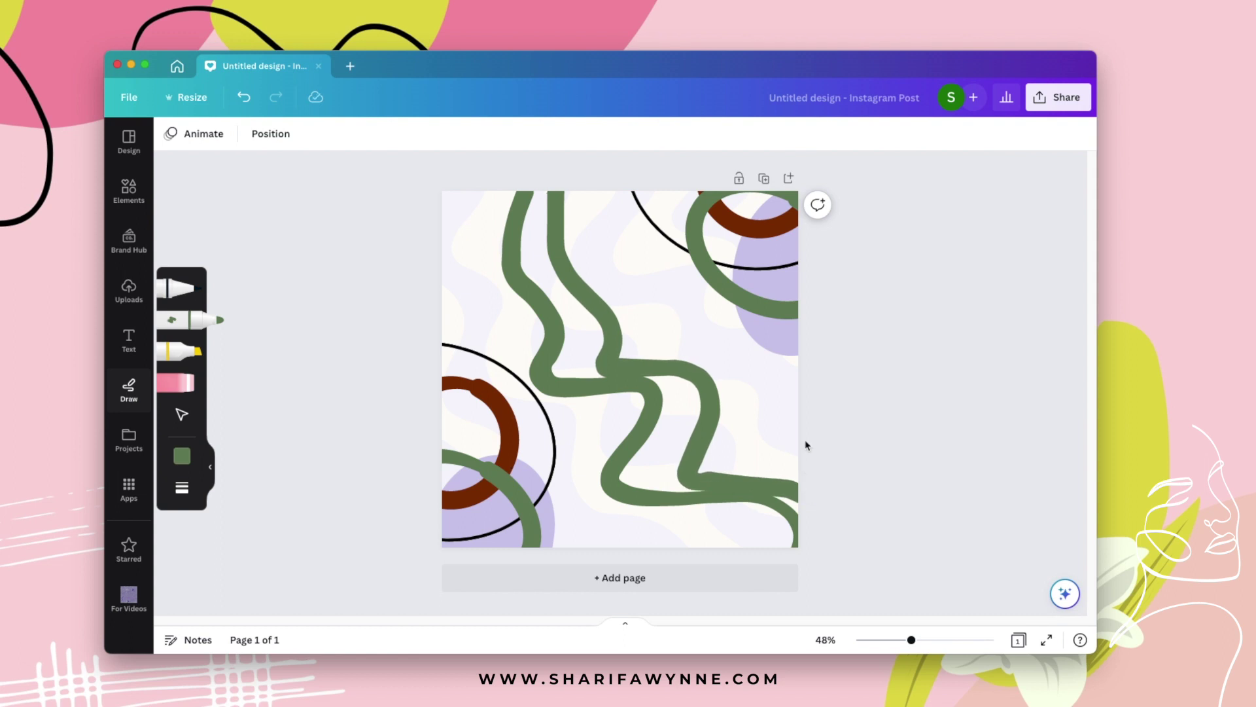
key(super+z)
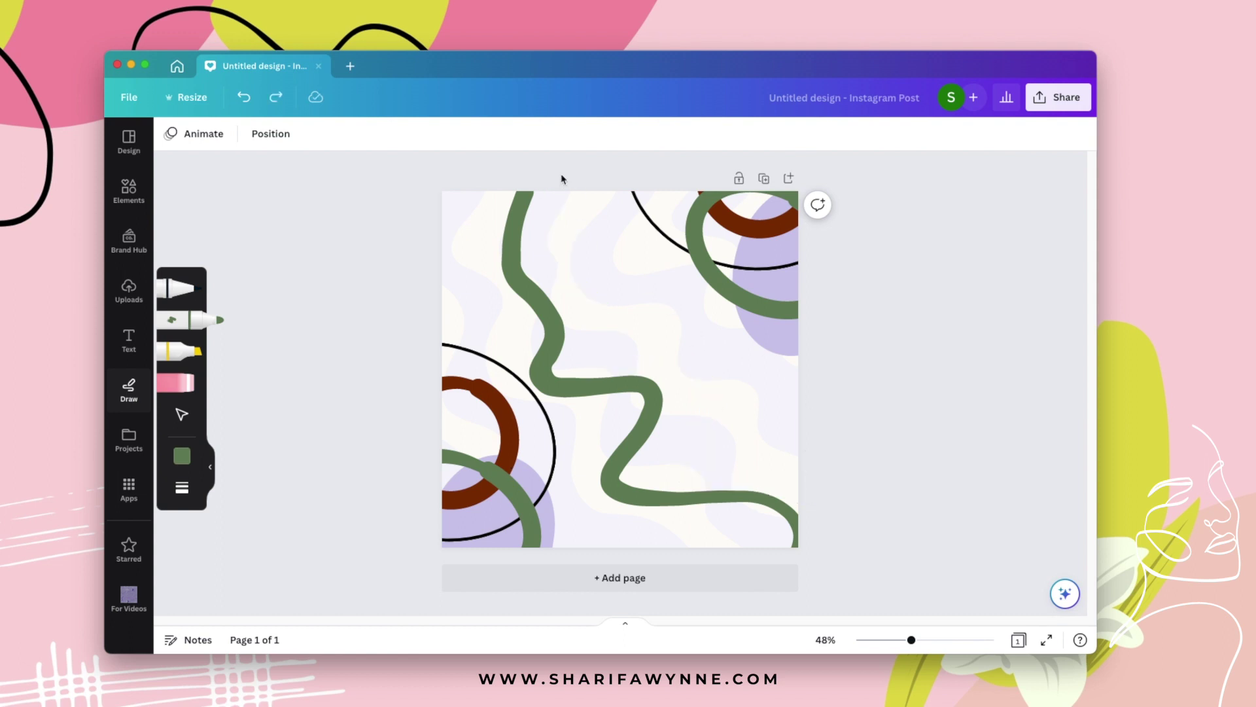
mouse_move(573, 187)
mouse_down()
mouse_move(560, 253)
mouse_move(590, 293)
mouse_move(593, 340)
mouse_move(681, 357)
mouse_move(702, 388)
mouse_move(673, 467)
mouse_move(723, 450)
mouse_move(834, 474)
mouse_up()
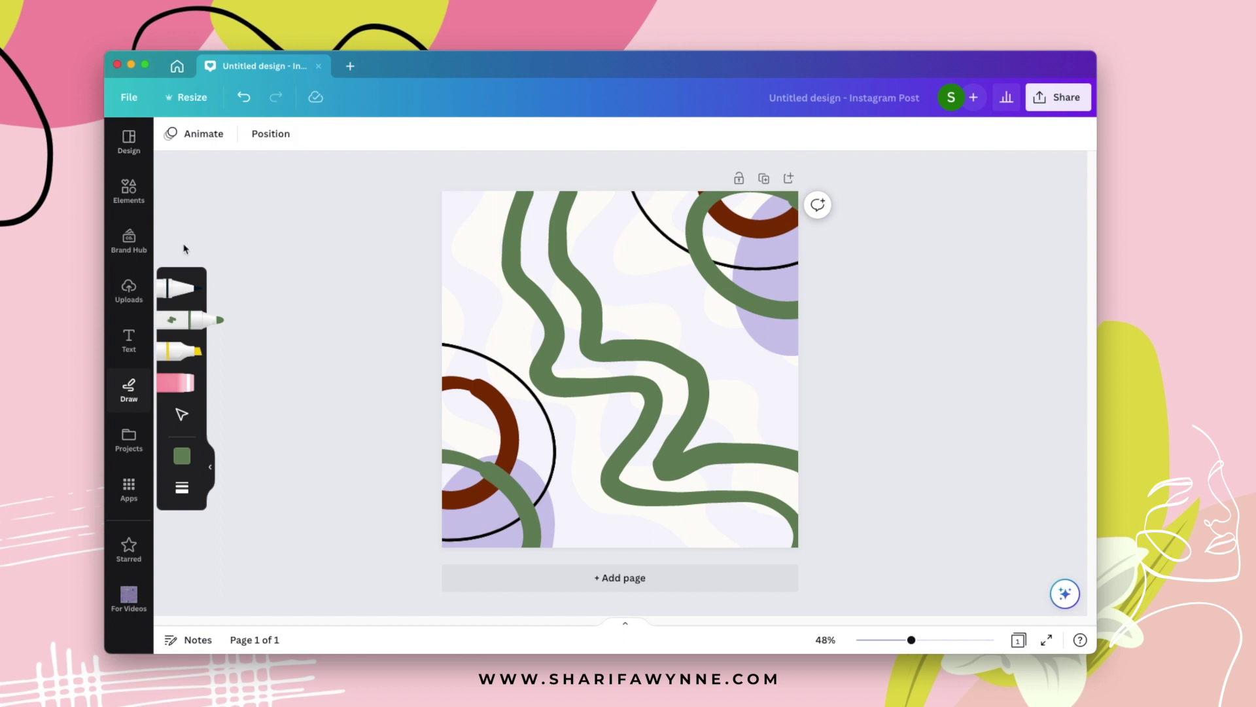
Recolor the right wavy line lilac and the left wavy line pale peach, using the photo colors
click(181, 415)
click(586, 317)
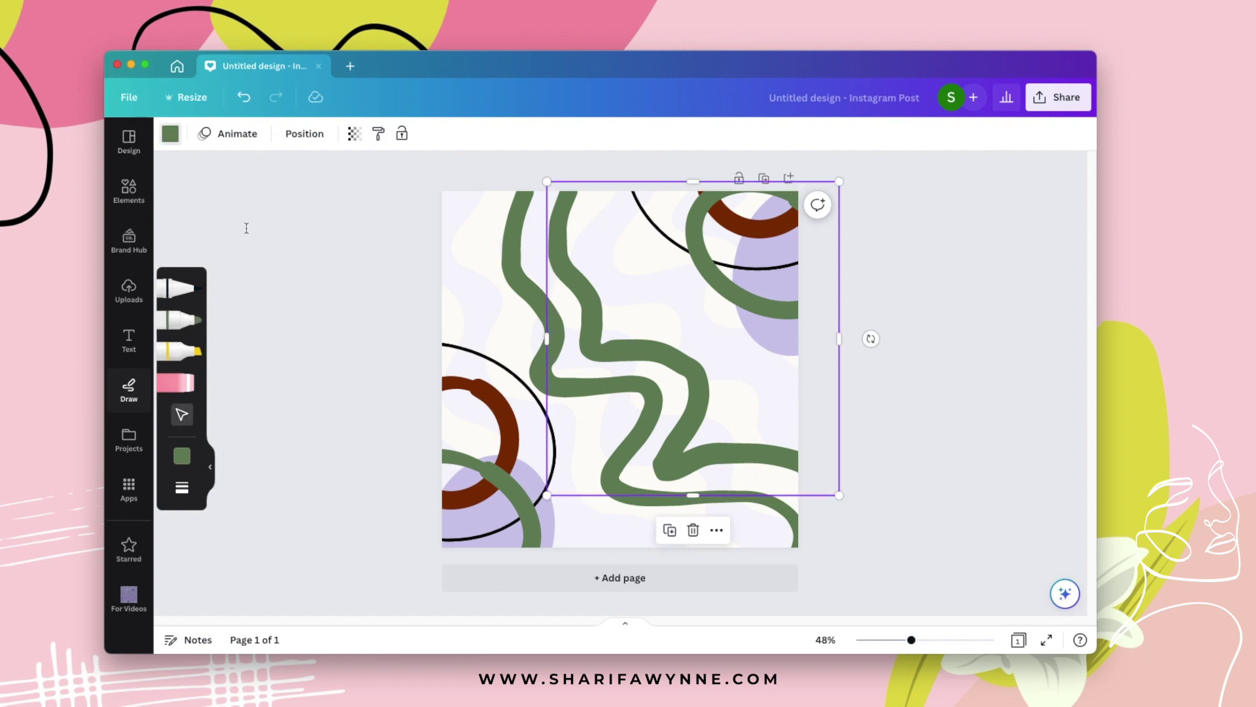
click(170, 133)
click(223, 454)
click(639, 294)
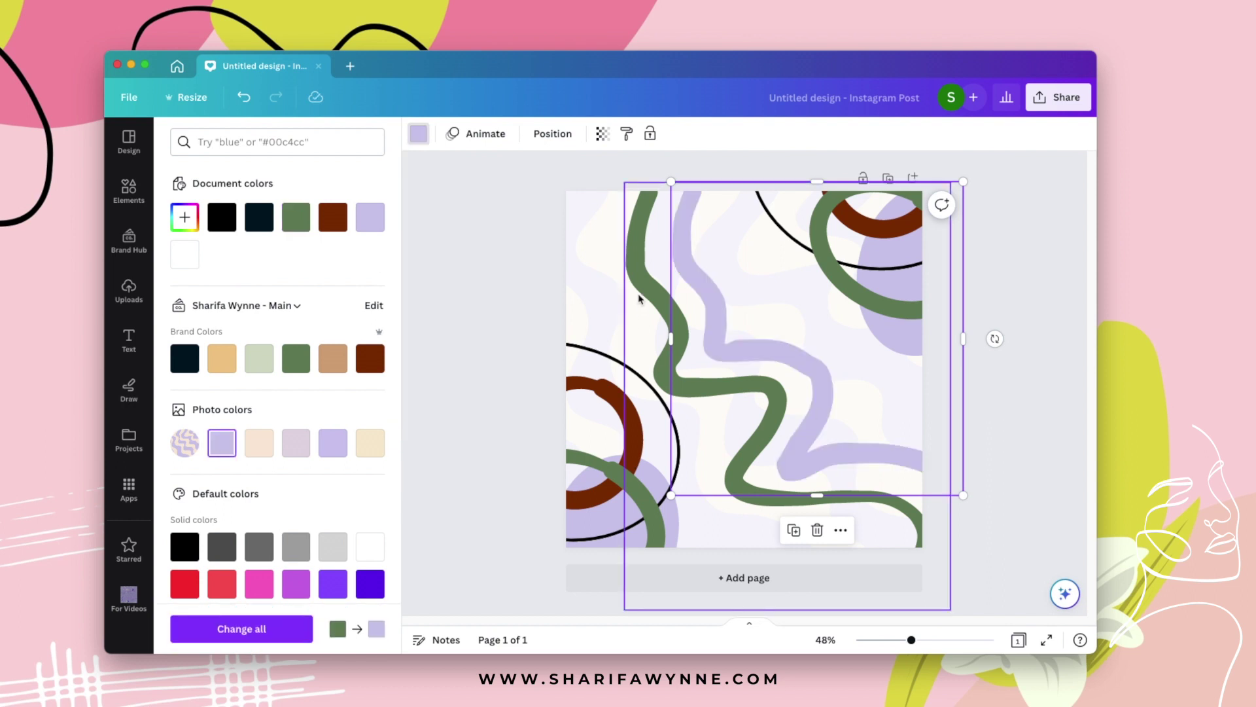
click(260, 443)
Shift the peach and lilac wavy lines slightly left across the page, then deselect them
drag(767, 426, 732, 415)
mouse_move(818, 398)
mouse_down()
mouse_move(791, 395)
mouse_move(825, 402)
mouse_up()
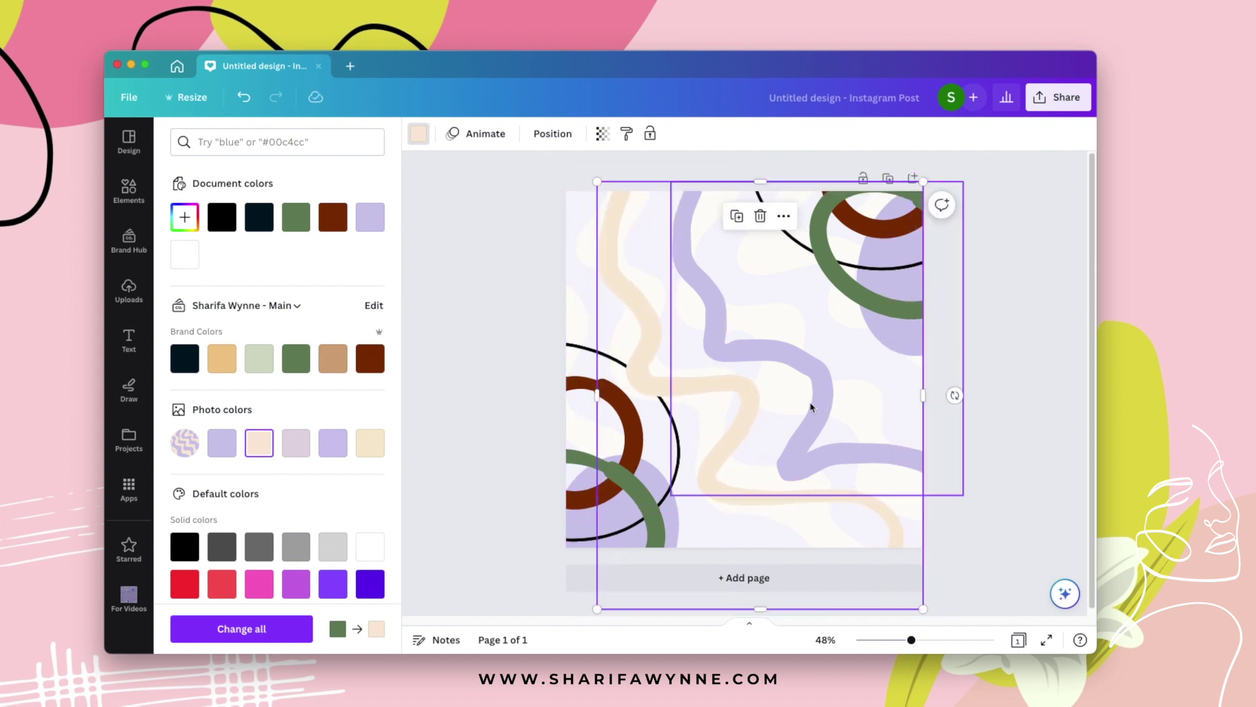
click(843, 459)
drag(859, 470, 838, 461)
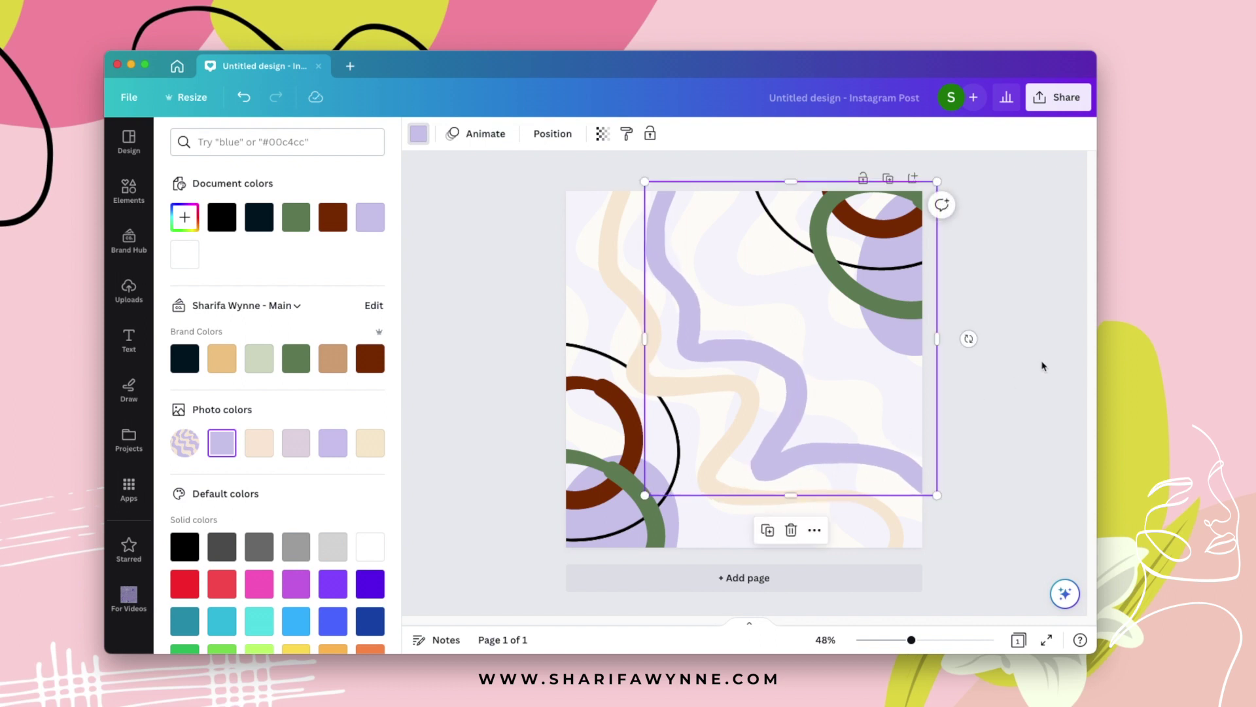
key(d)
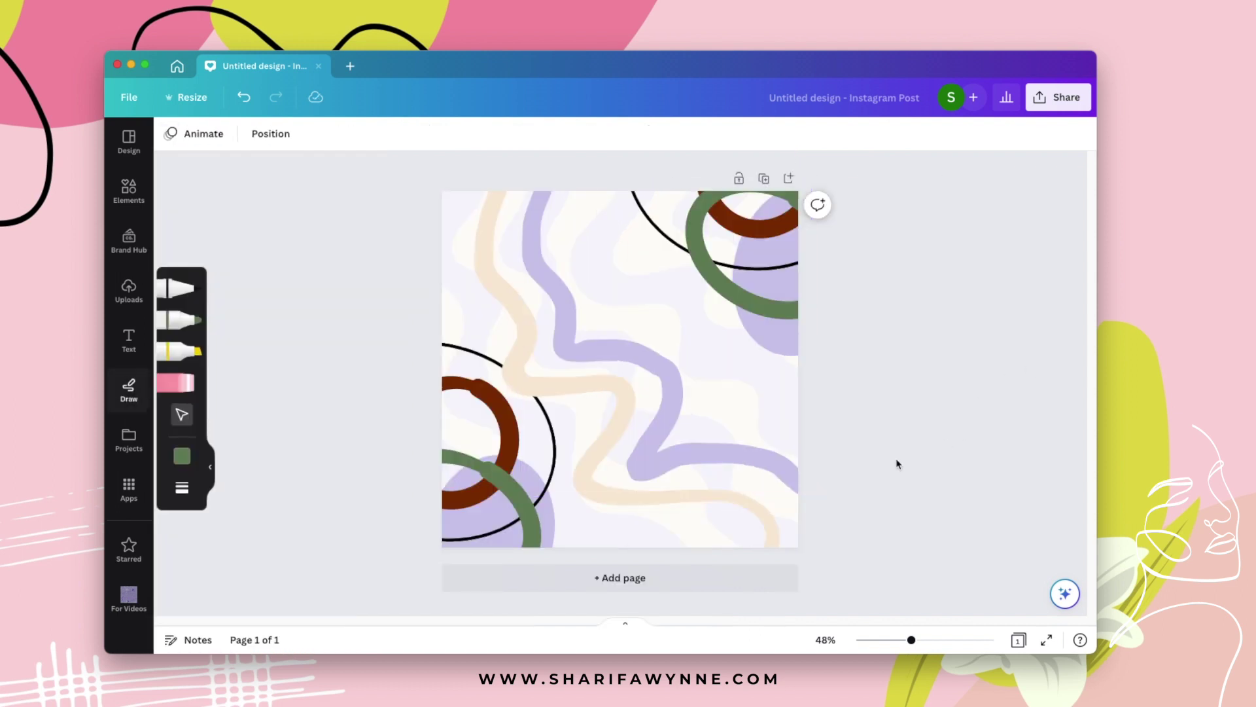